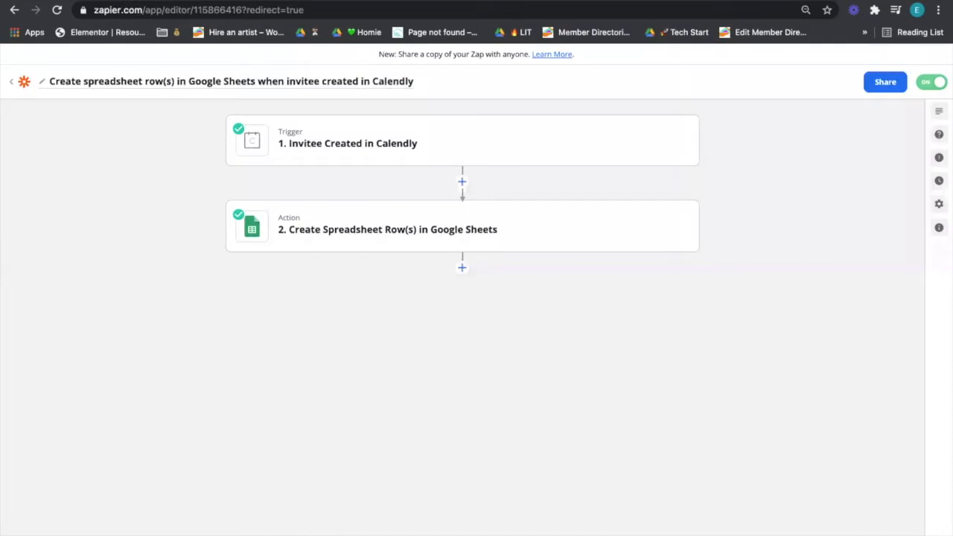
# Step: Strip the editor path from the address to load the Zapier dashboard
pyautogui.moveTo(148, 9); pyautogui.dragTo(337, 30)
pyautogui.press('BackSpace')
pyautogui.press('Return')
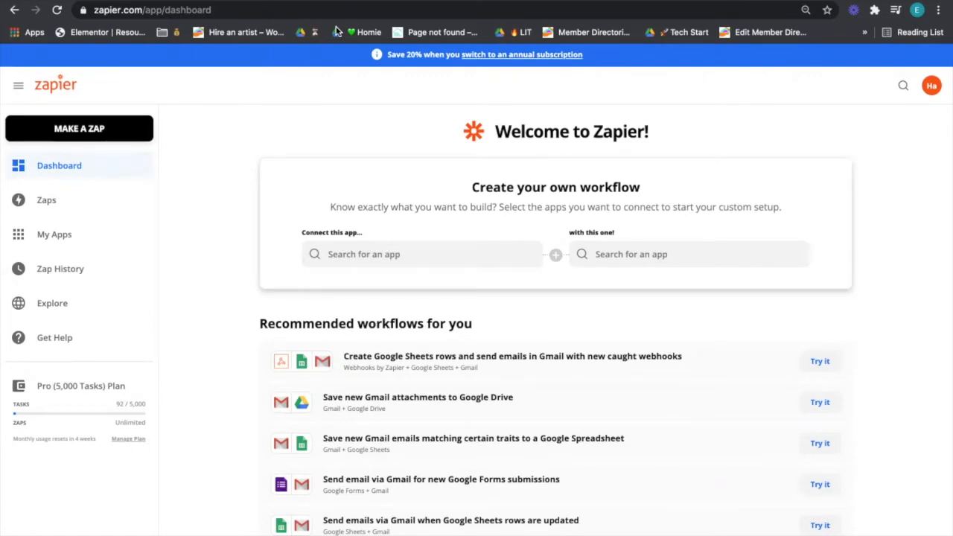
# Step: Choose Calendly as the app and try the Google Sheets rows from Calendly events workflow
pyautogui.click(414, 260)
pyautogui.write('c')
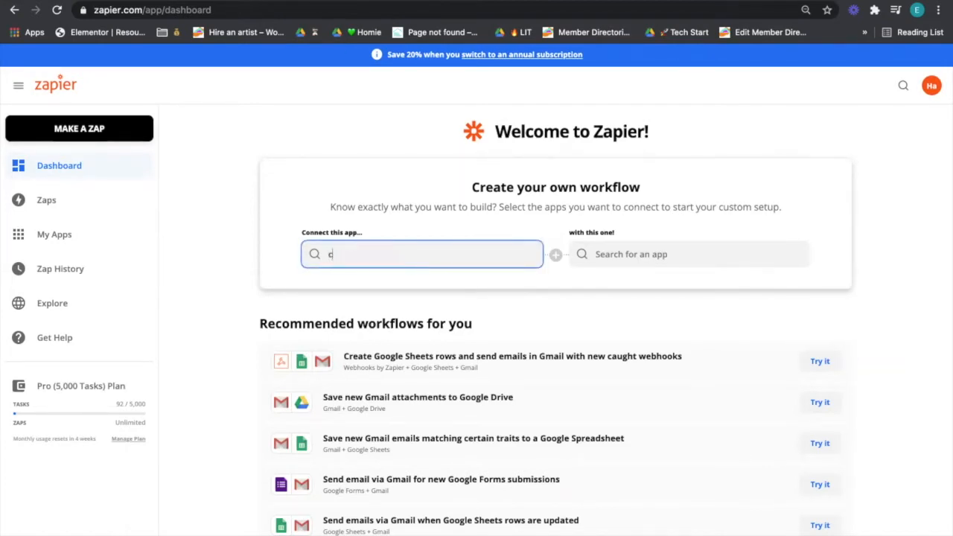
pyautogui.write('ale')
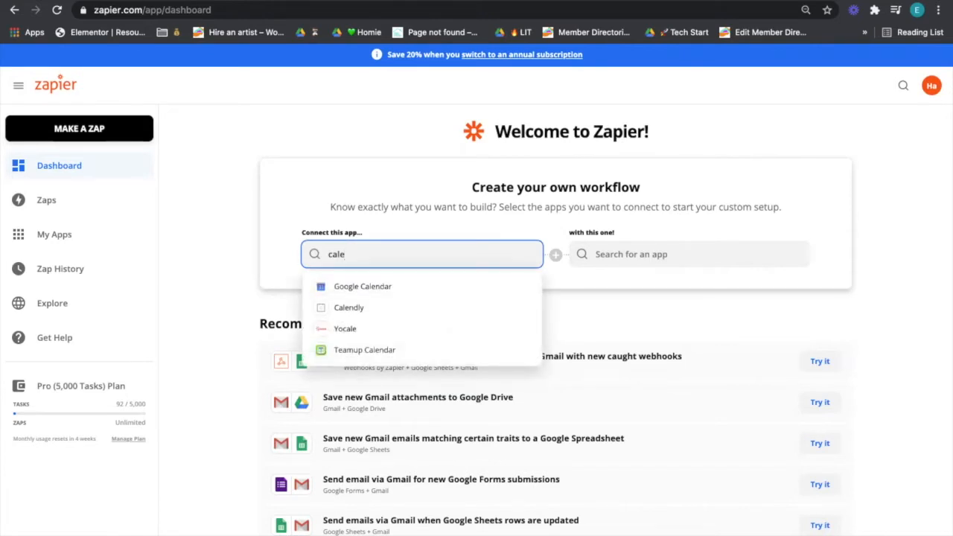
pyautogui.click(410, 309)
pyautogui.click(610, 262)
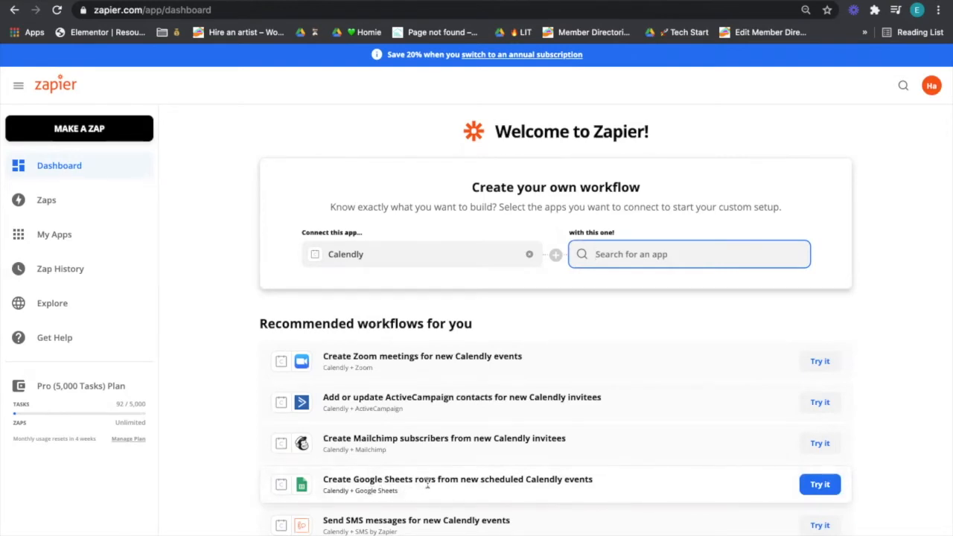
pyautogui.click(832, 486)
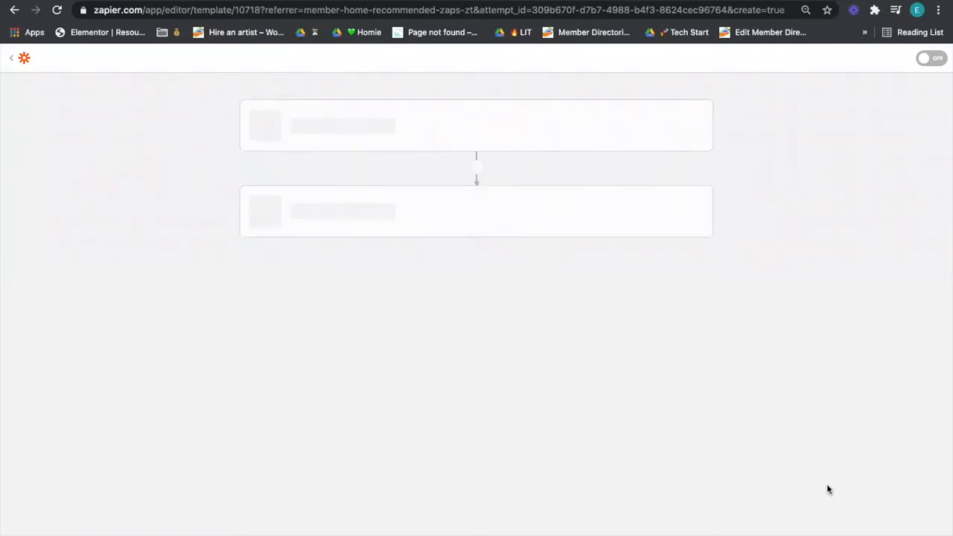
pyautogui.click(84, 1)
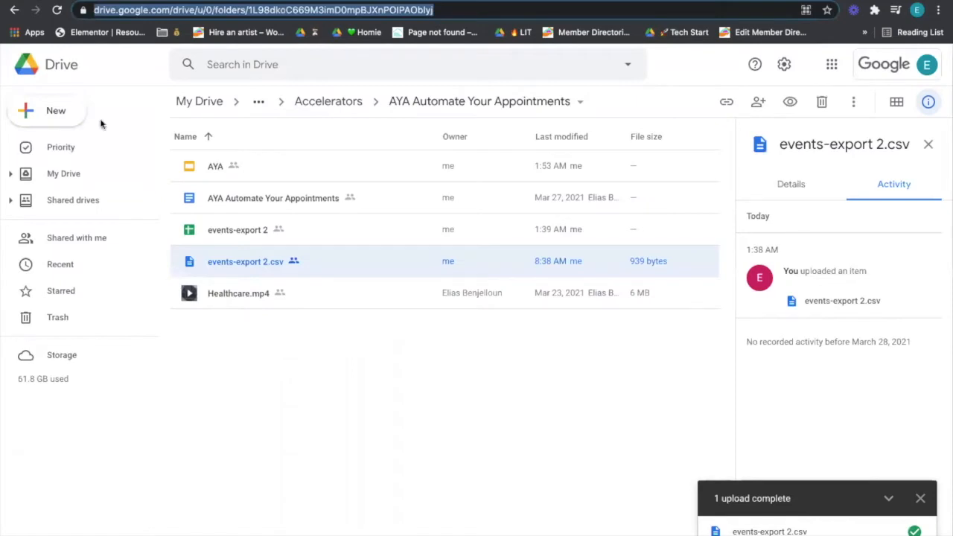
# Step: Open the events-export 2 file from the Drive folder in Google Sheets
pyautogui.doubleClick(209, 228)
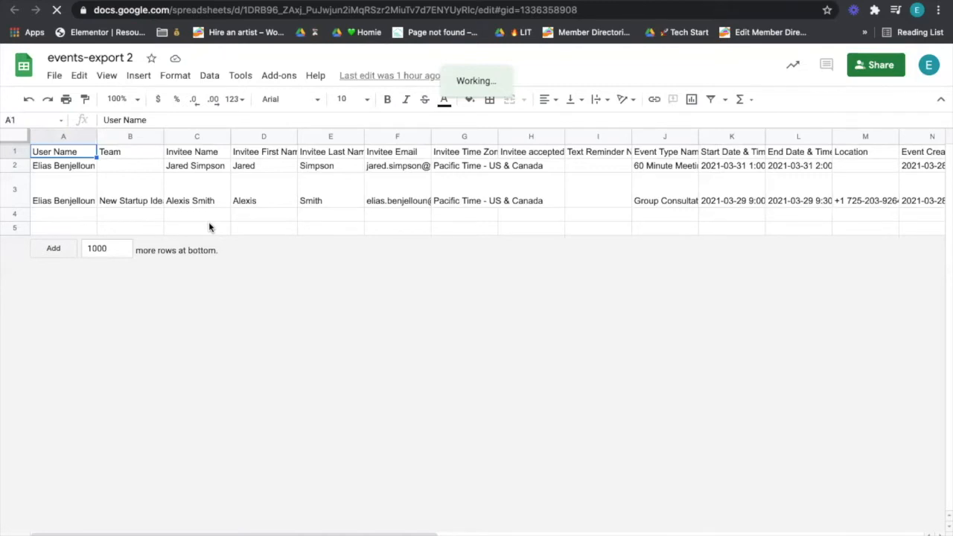
# Step: Freeze the first row of the spreadsheet
pyautogui.click(113, 77)
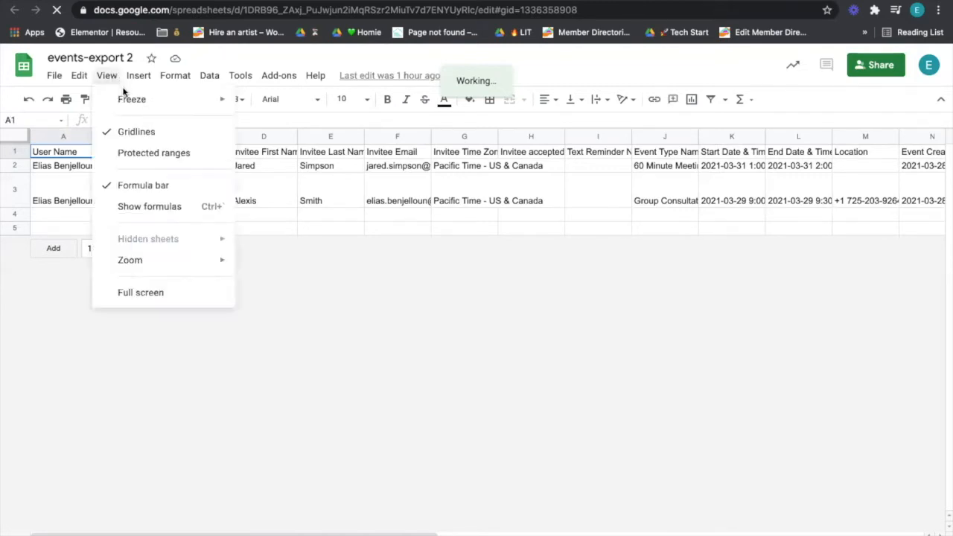
pyautogui.click(109, 76)
pyautogui.moveTo(205, 107)
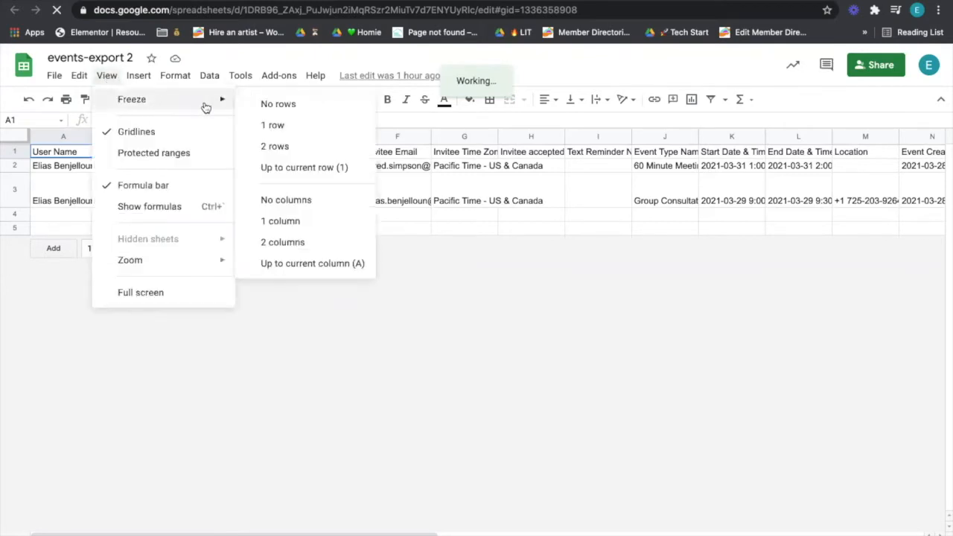
pyautogui.click(268, 127)
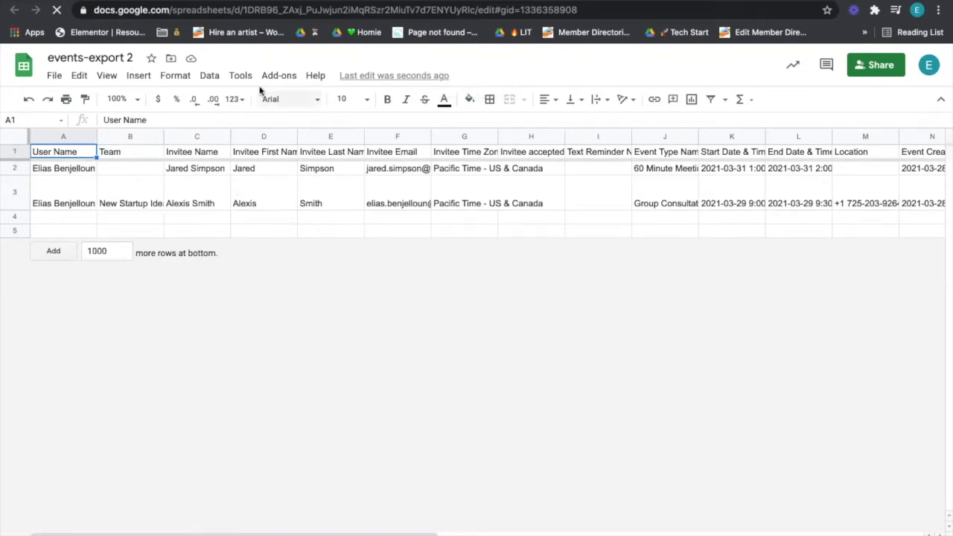
# Step: Rename the spreadsheet from events-export 2 to 'AYA Data'
pyautogui.click(110, 57)
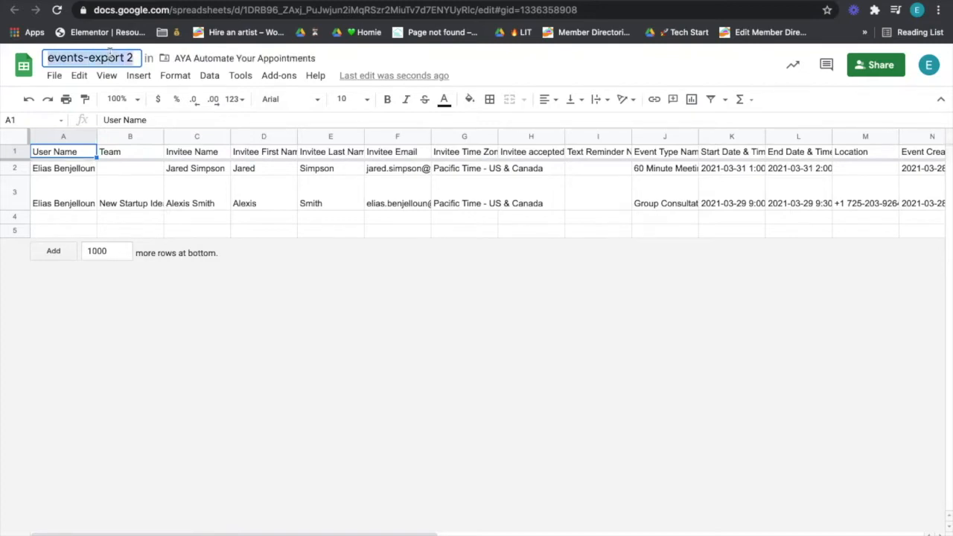
pyautogui.write('AYA')
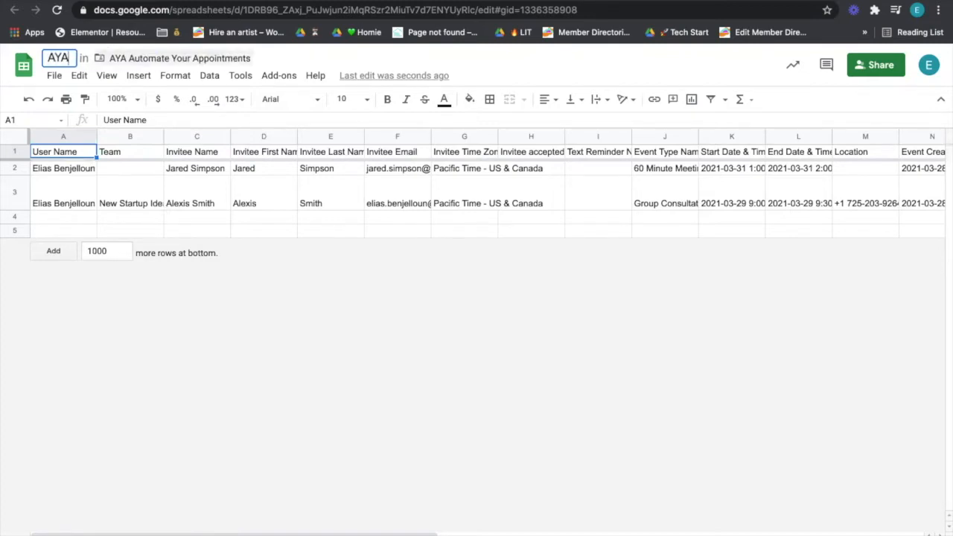
pyautogui.write(' Data')
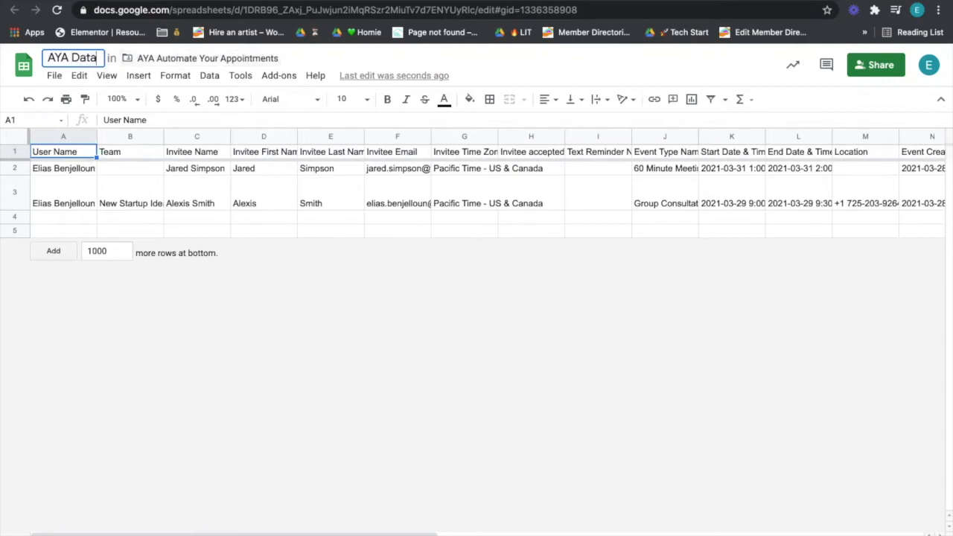
pyautogui.press('Return')
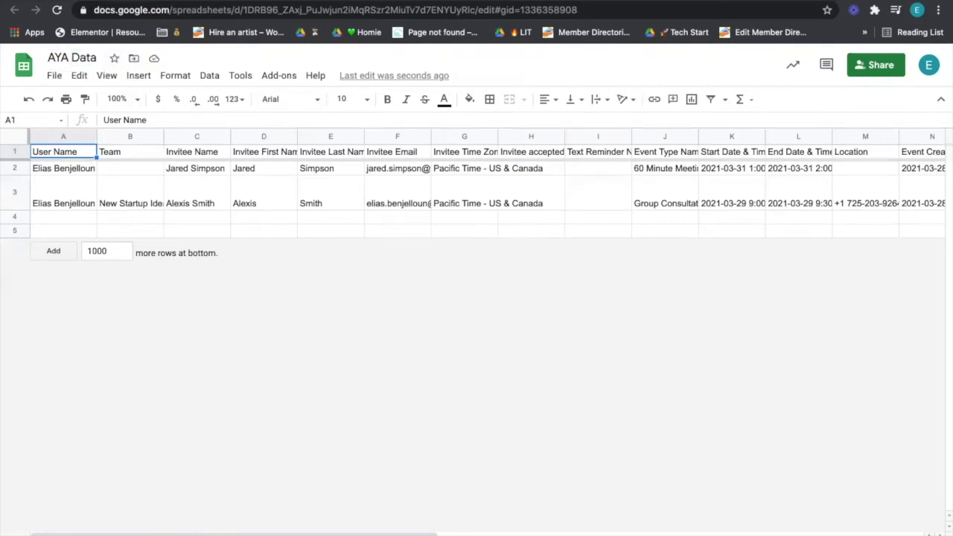
# Step: Duplicate the worksheet, clear sample rows 2–5 and add 1000 more rows
pyautogui.rightClick(113, 531)
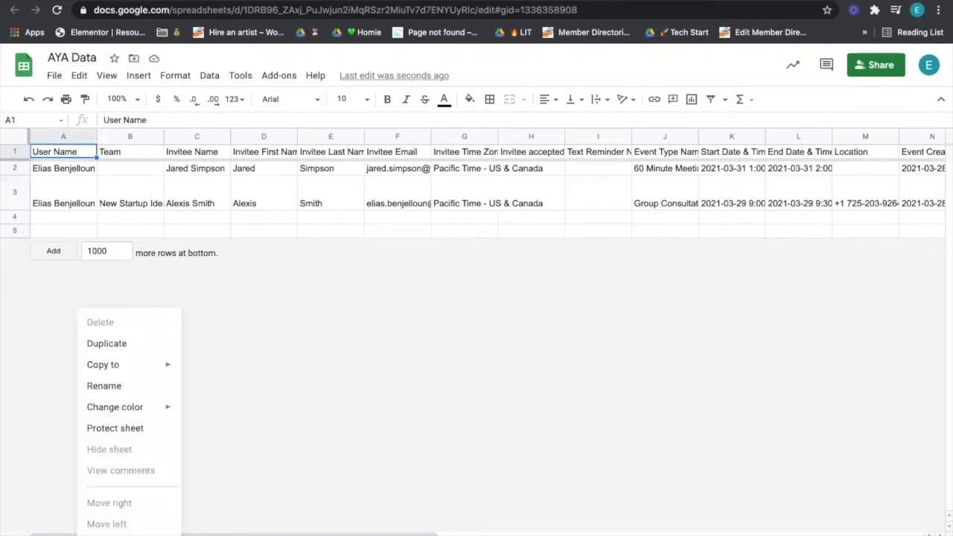
pyautogui.click(106, 343)
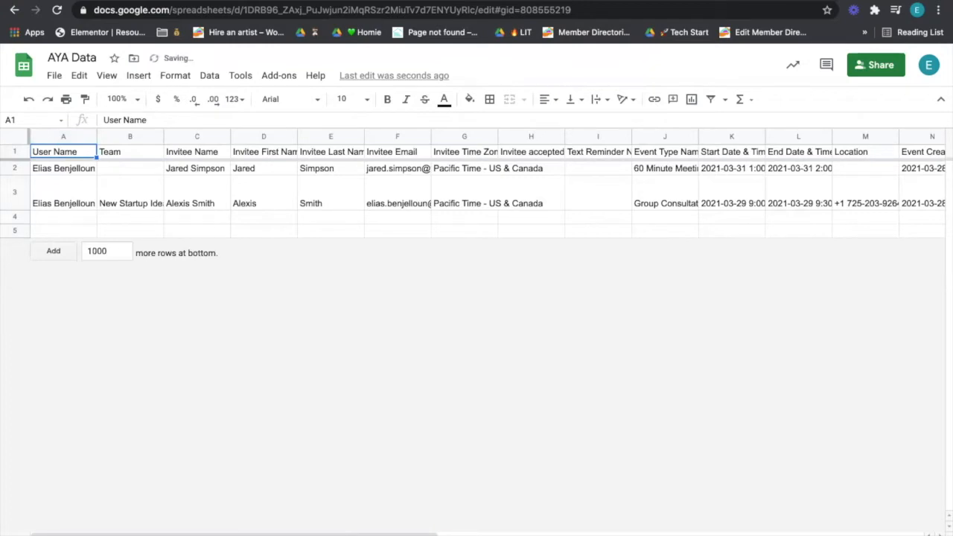
pyautogui.moveTo(22, 168); pyautogui.dragTo(11, 246)
pyautogui.press('Delete')
pyautogui.click(52, 229)
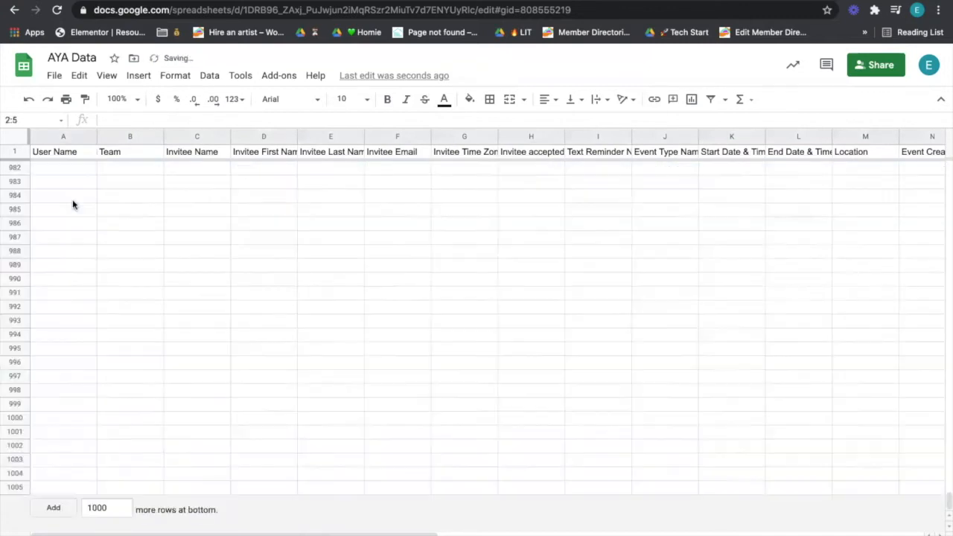
pyautogui.click(73, 203)
pyautogui.scroll(11, 72, 204)
pyautogui.click(73, 203)
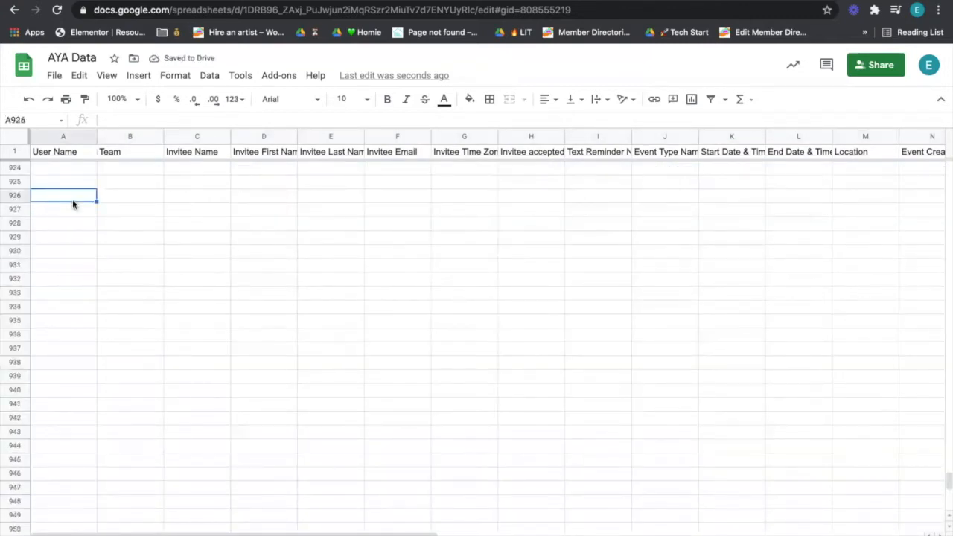
# Step: Clear the header cells in columns O through AB
pyautogui.press('super+Up')
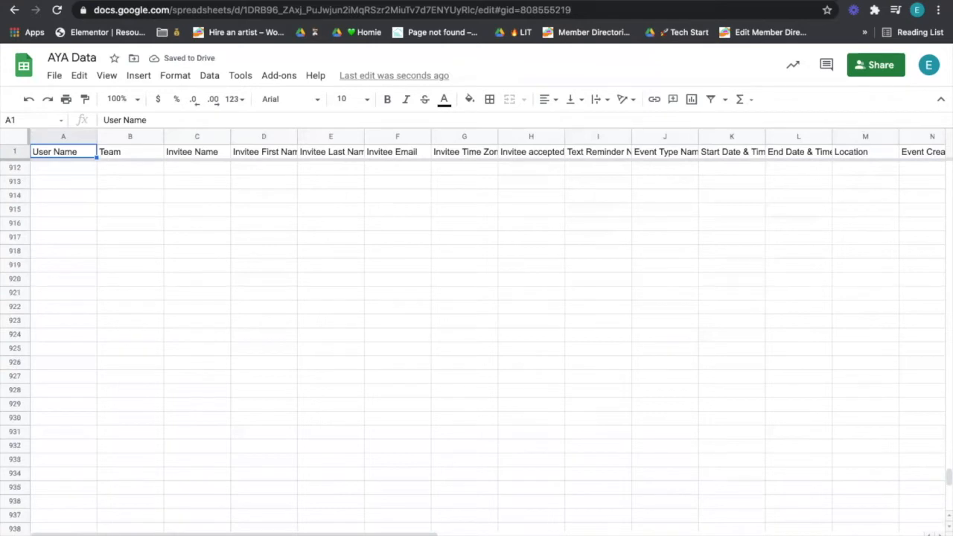
pyautogui.press('Right')
pyautogui.press('Right')
pyautogui.press('Right')
pyautogui.press('Right')
pyautogui.press('Right')
pyautogui.press('Right')
pyautogui.press('Right')
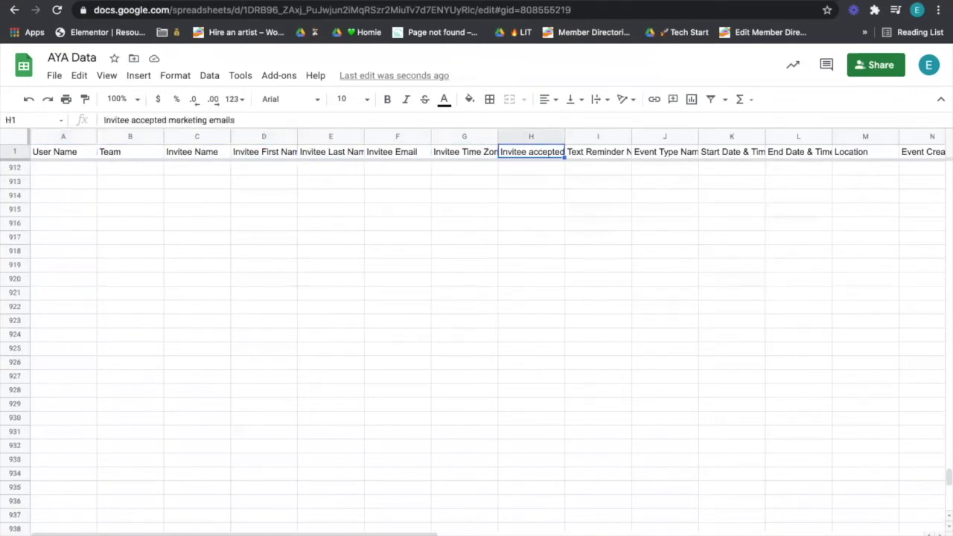
pyautogui.hscroll(4, 97, 154)
pyautogui.hscroll(6, 96, 154)
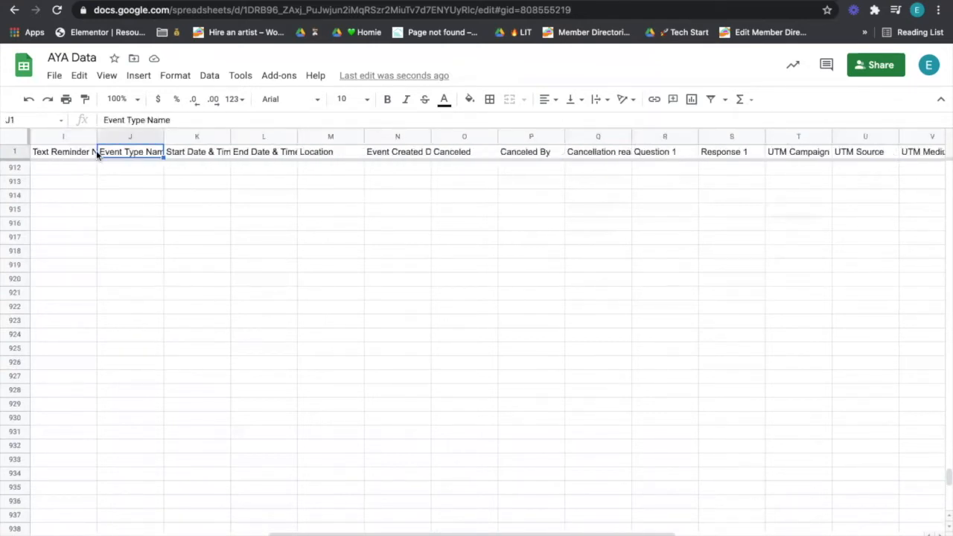
pyautogui.moveTo(326, 135); pyautogui.dragTo(402, 126)
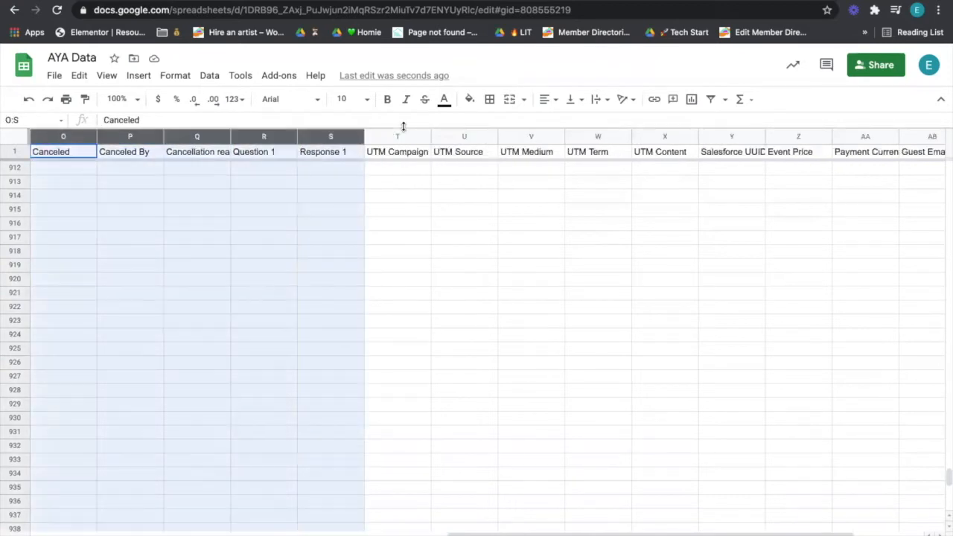
pyautogui.keyDown('shift'); pyautogui.click(909, 144); pyautogui.keyUp('shift')
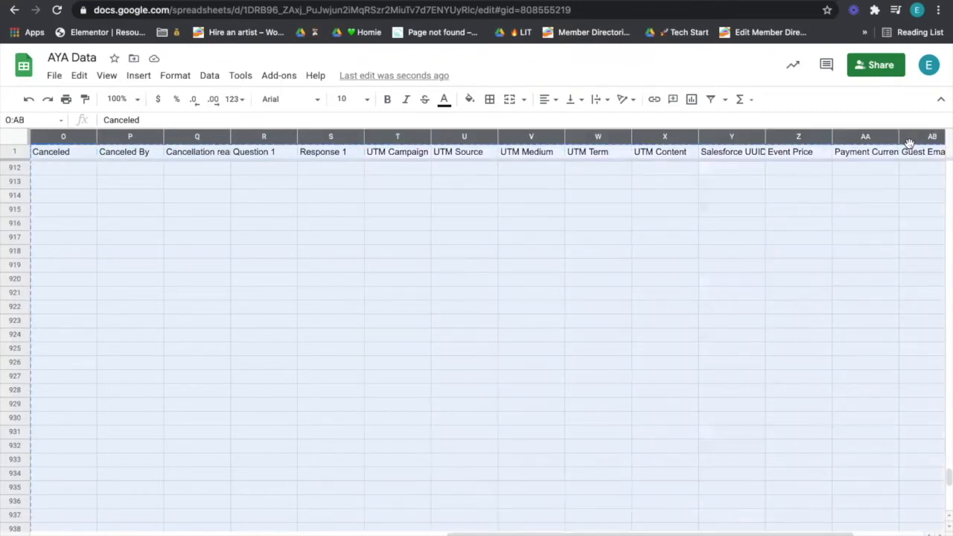
pyautogui.press('Delete')
pyautogui.click(806, 215)
pyautogui.hscroll(-10, 806, 218)
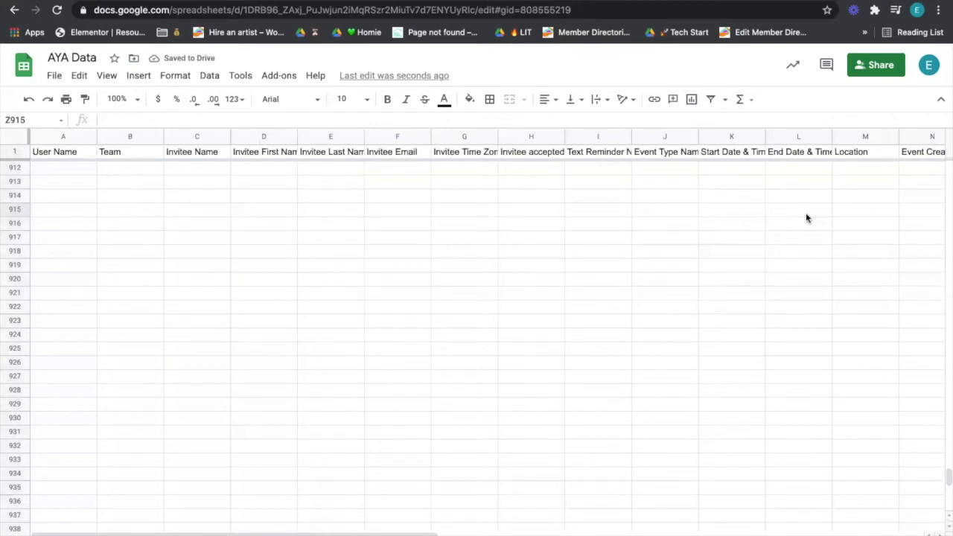
pyautogui.click(532, 149)
# Step: Delete the Invitee accepted marketing emails column
pyautogui.rightClick(531, 138)
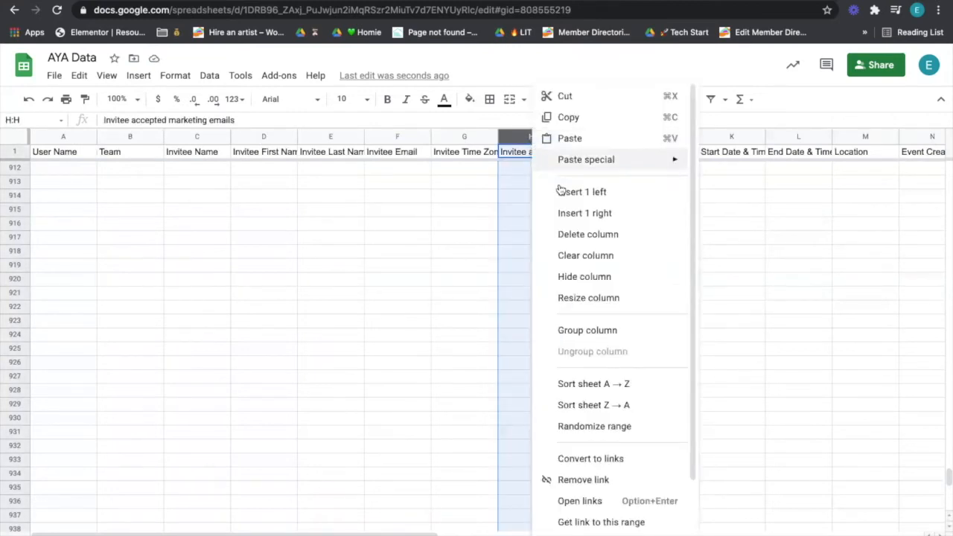
pyautogui.click(570, 236)
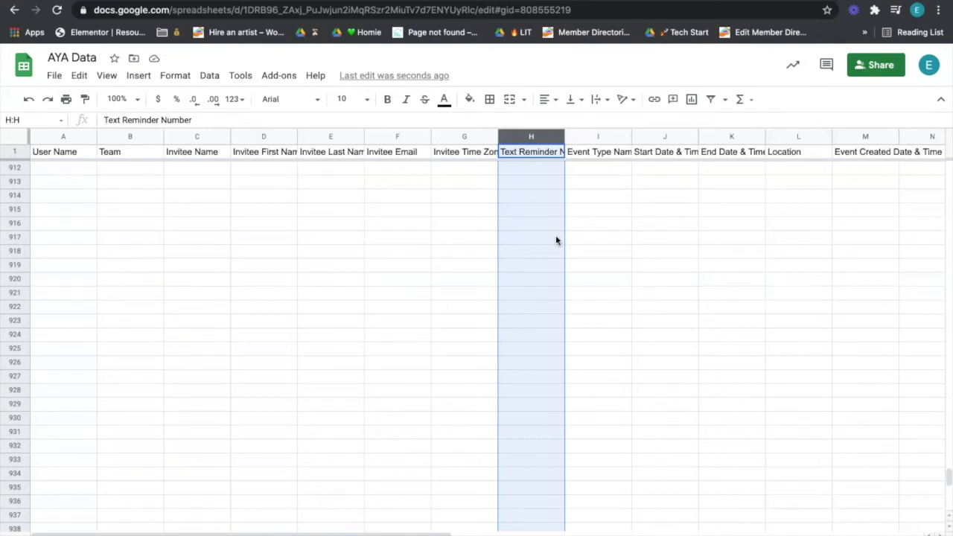
pyautogui.click(556, 240)
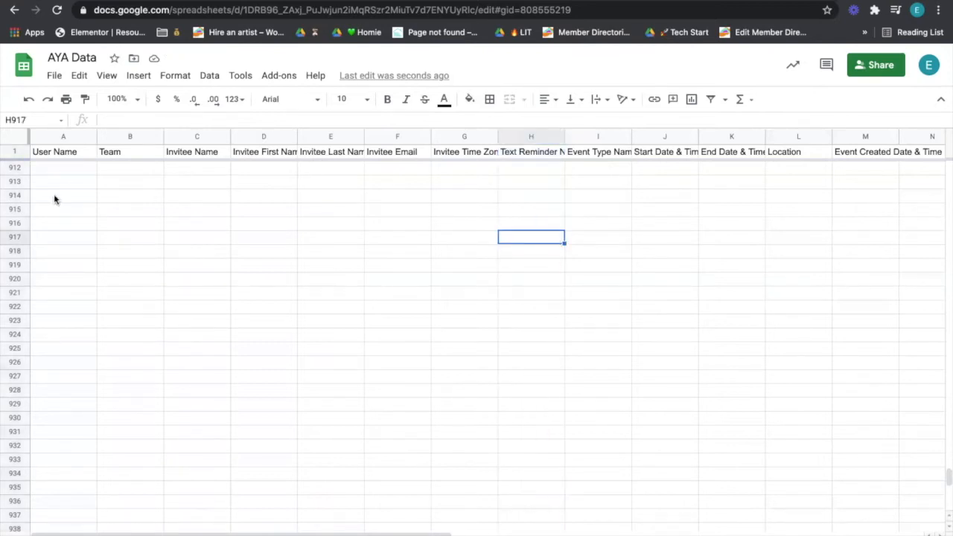
# Step: Check the remaining headers from User Name through Location, then return to the Zapier editor
pyautogui.moveTo(57, 171); pyautogui.dragTo(58, 331)
pyautogui.click(57, 331)
pyautogui.scroll(15, 119, 280)
pyautogui.click(210, 291)
pyautogui.hotkey('ctrl', 'Up')
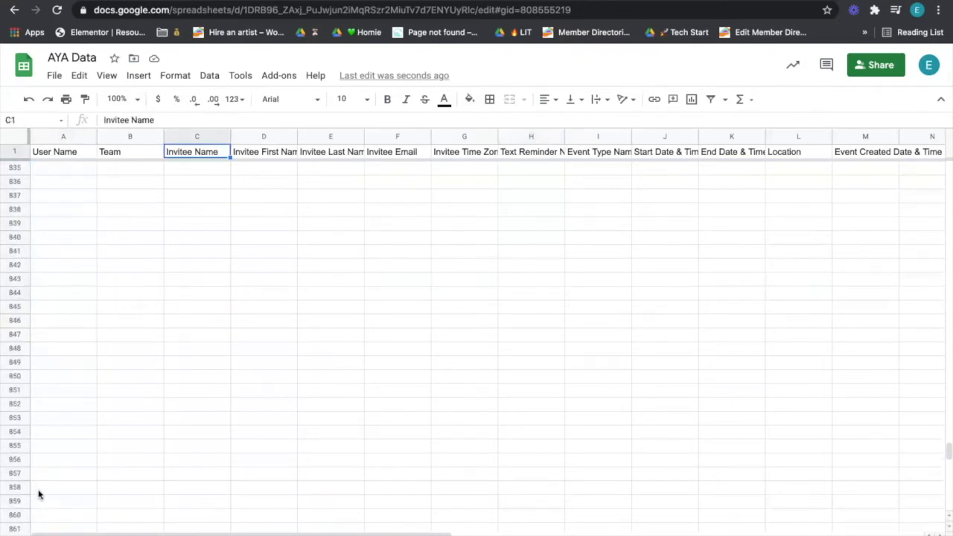
pyautogui.click(807, 138)
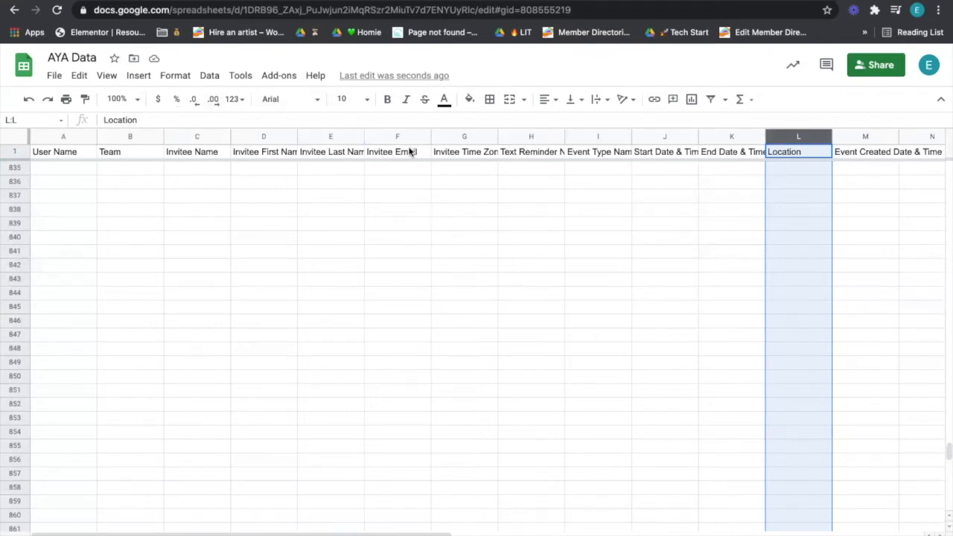
pyautogui.click(340, 1)
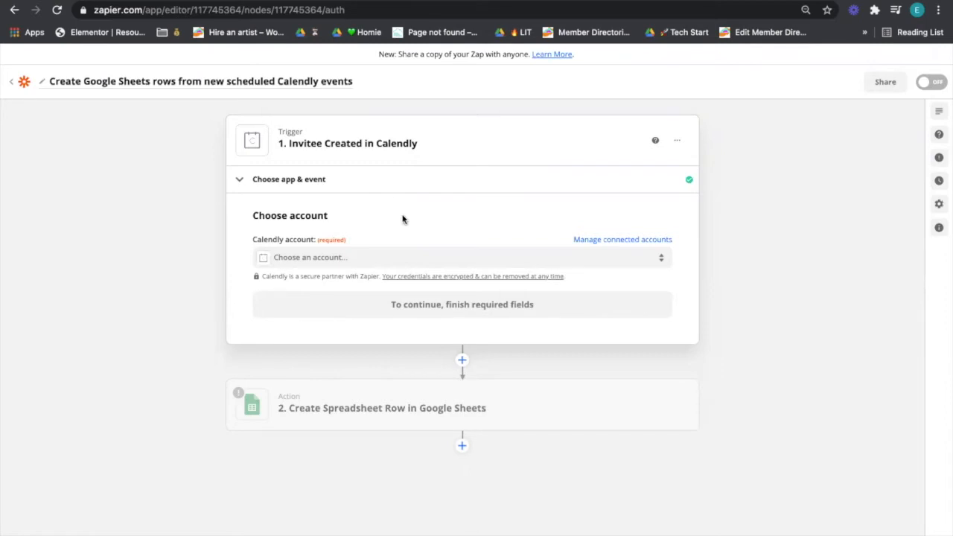
# Step: Choose '+ Connect a new account' from the trigger's Calendly account list
pyautogui.click(405, 261)
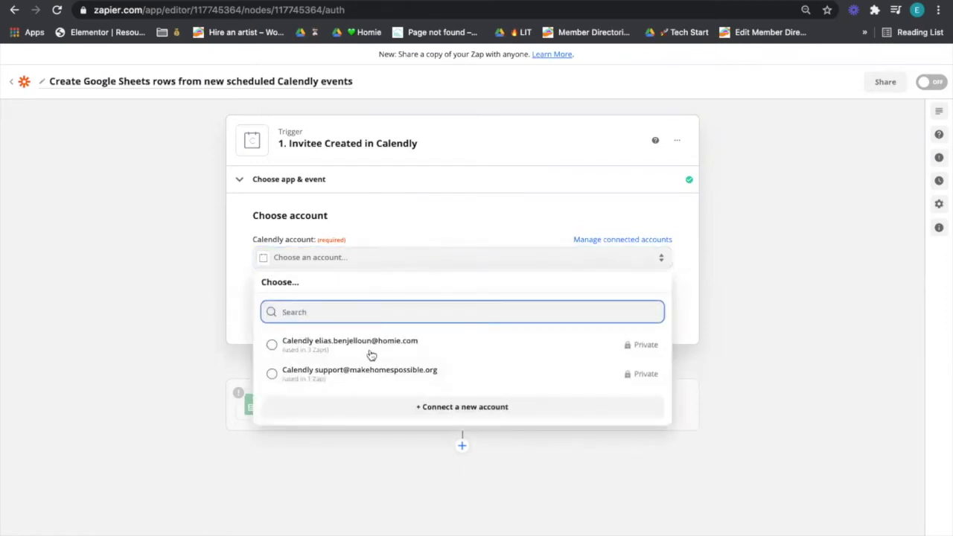
pyautogui.scroll(-1, 400, 375)
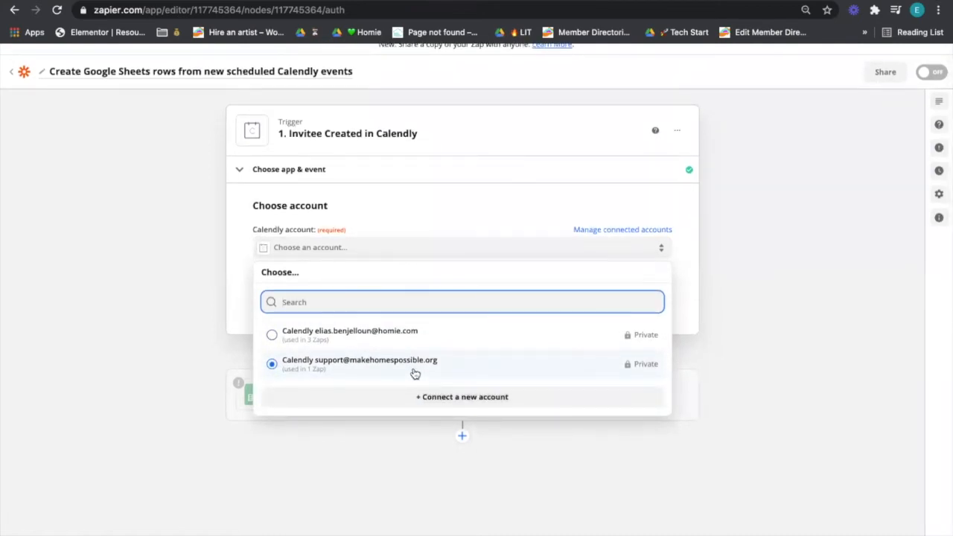
pyautogui.click(440, 398)
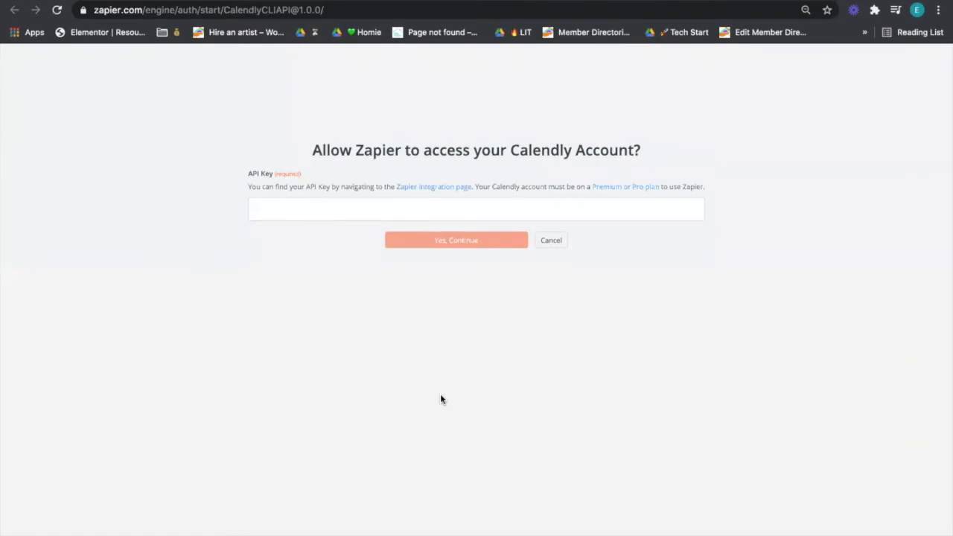
# Step: Copy the API key from Calendly's Integrations page and go back to Zapier's authorization prompt
pyautogui.click(247, 1)
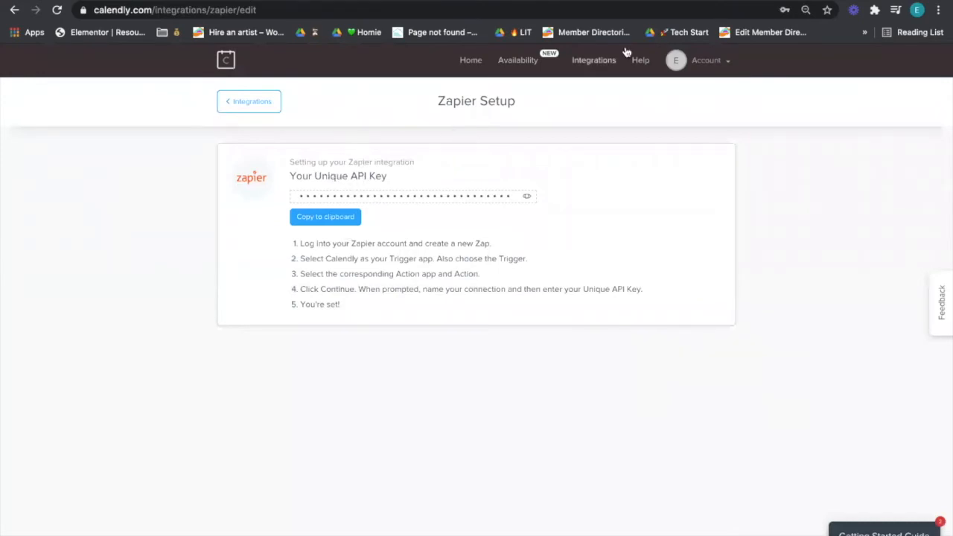
pyautogui.click(598, 61)
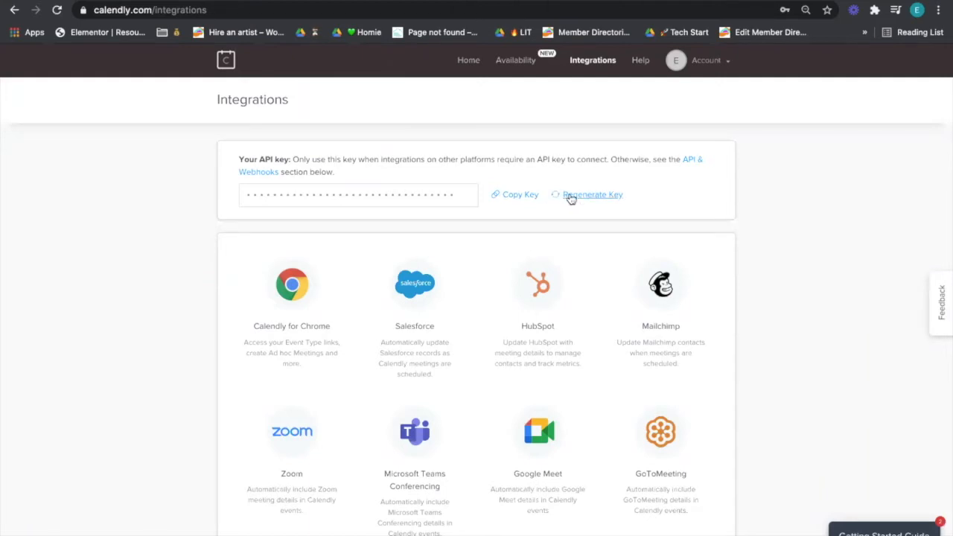
pyautogui.click(531, 198)
pyautogui.click(341, 1)
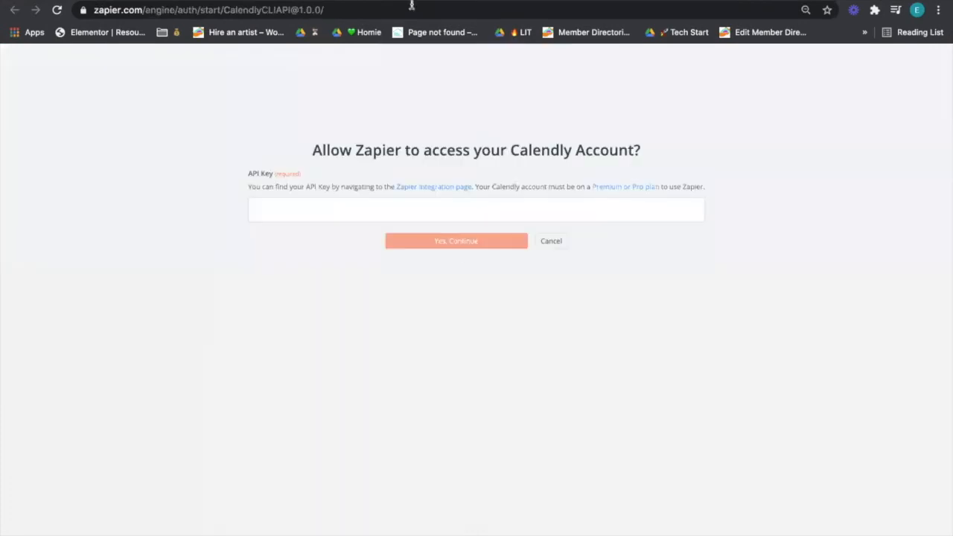
# Step: Paste the Calendly API key into the API Key field and authorize the new account
pyautogui.click(423, 209)
pyautogui.hotkey('ctrl', 'v')
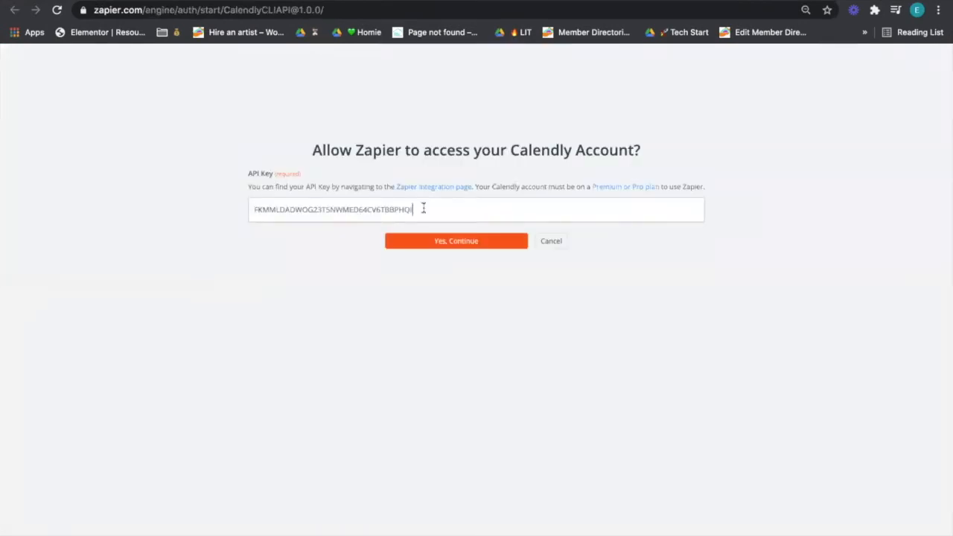
pyautogui.hotkey('ctrl', 'a')
pyautogui.press('BackSpace')
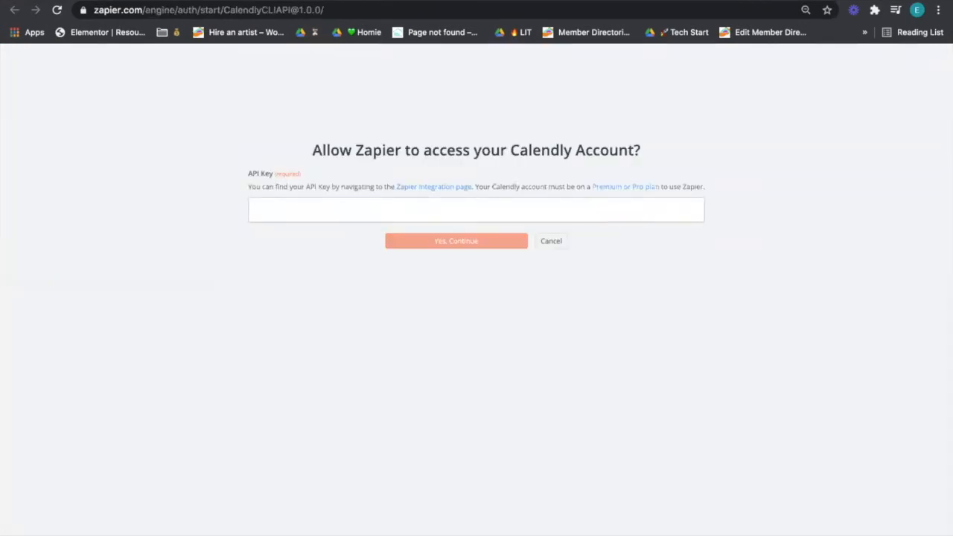
pyautogui.hotkey('ctrl', 'v')
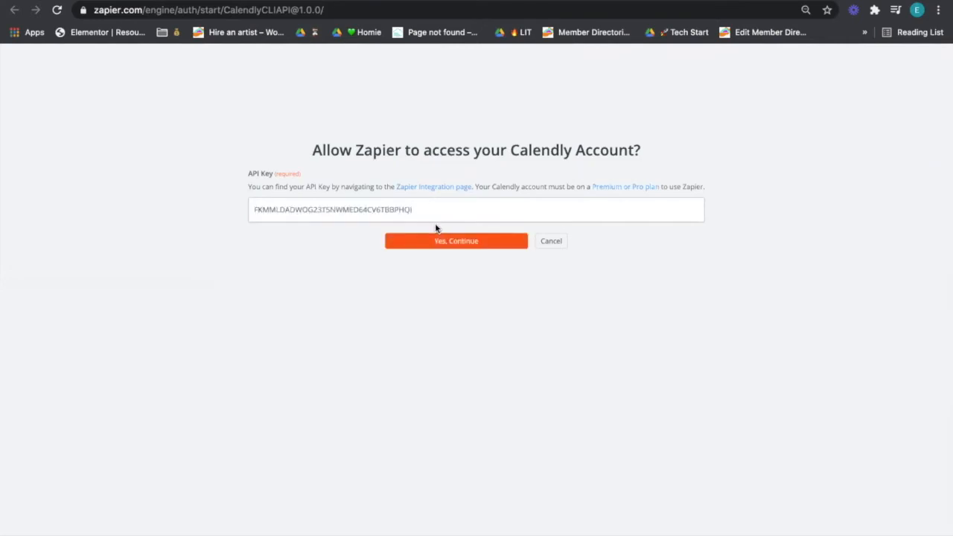
pyautogui.click(439, 237)
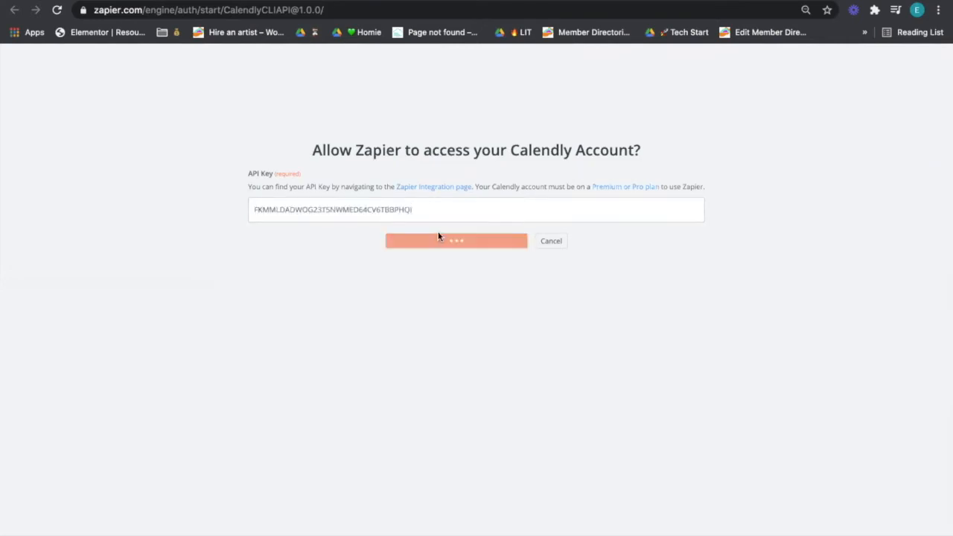
pyautogui.click(250, 1)
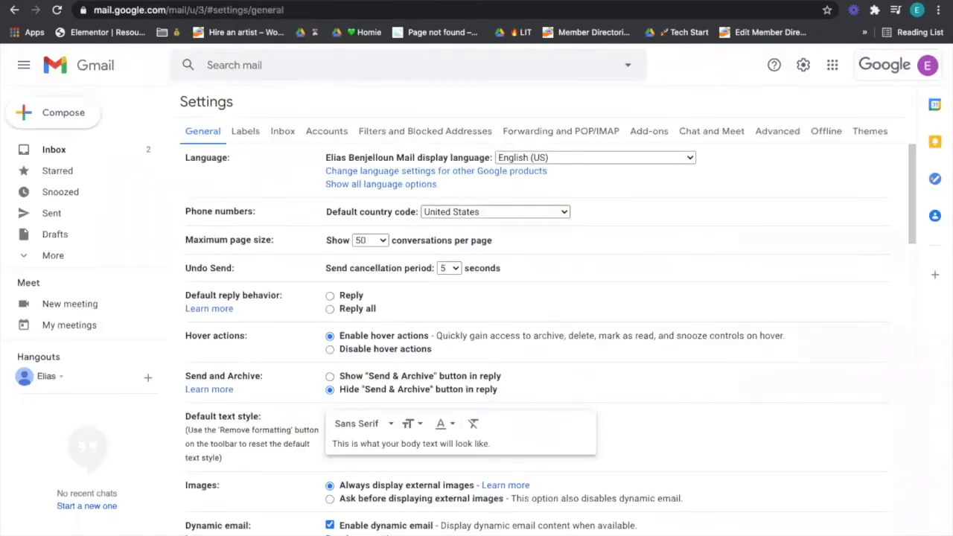
pyautogui.click(373, 1)
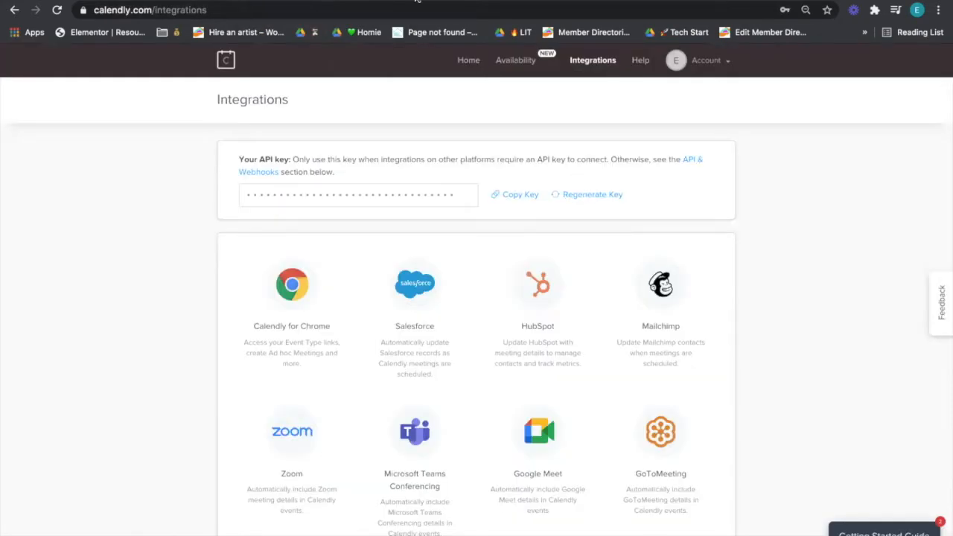
pyautogui.click(415, 1)
pyautogui.click(351, 1)
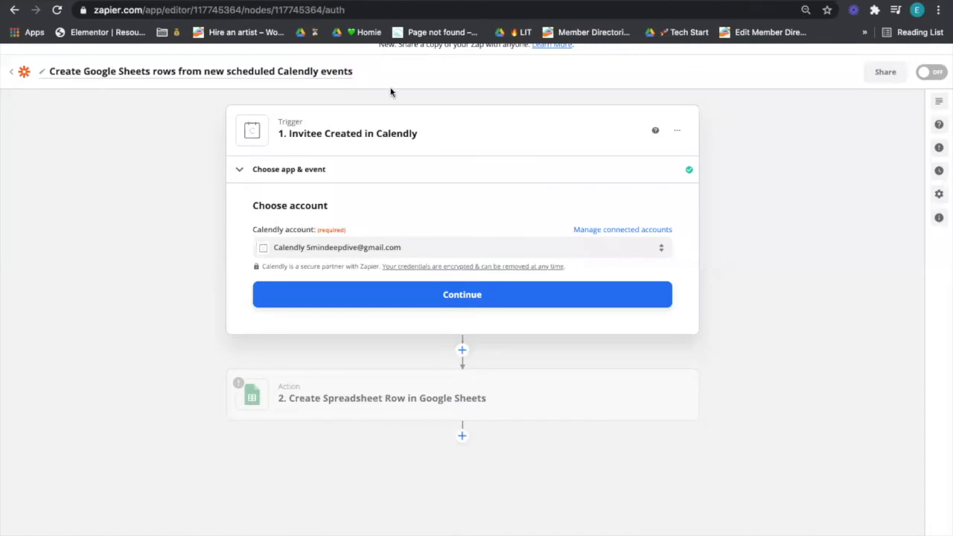
# Step: Keep the newly connected Calendly account on the Invitee Created trigger and continue
pyautogui.click(312, 244)
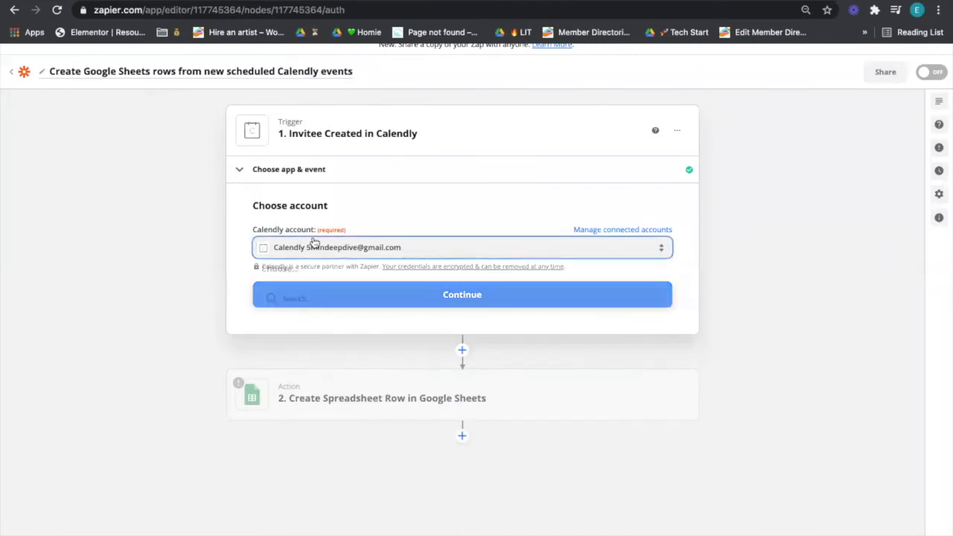
pyautogui.click(365, 240)
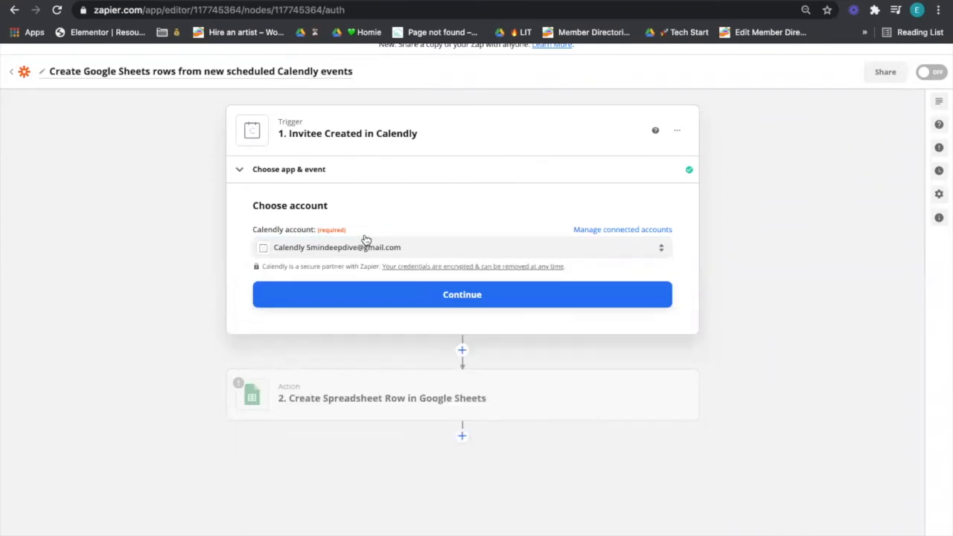
pyautogui.click(394, 293)
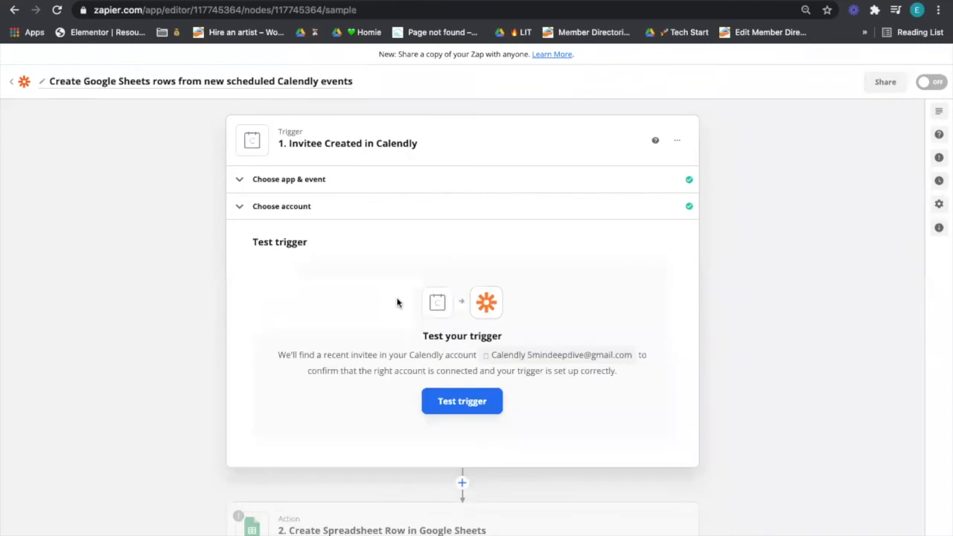
# Step: Test the Calendly trigger, review sample Invitee A's Group Consultation data, and continue
pyautogui.click(482, 399)
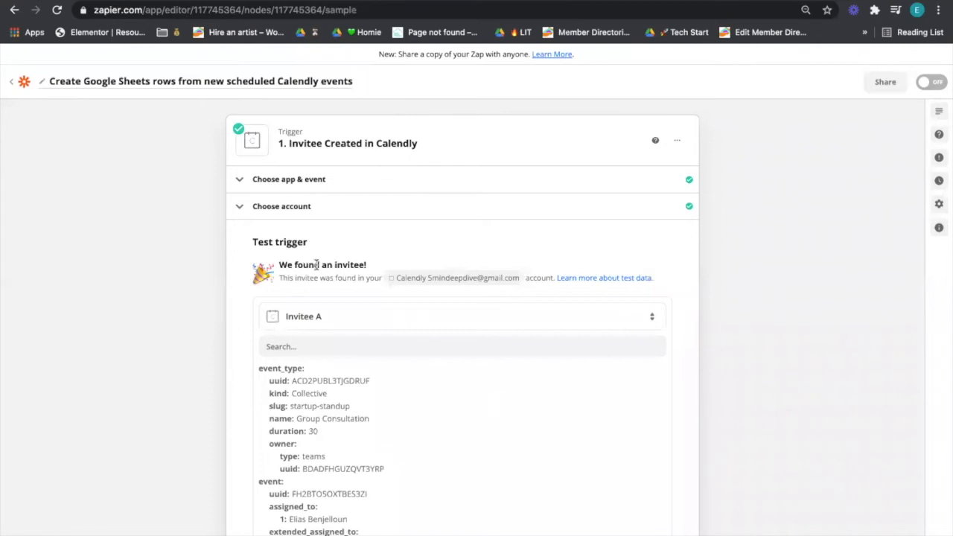
pyautogui.scroll(-3, 318, 265)
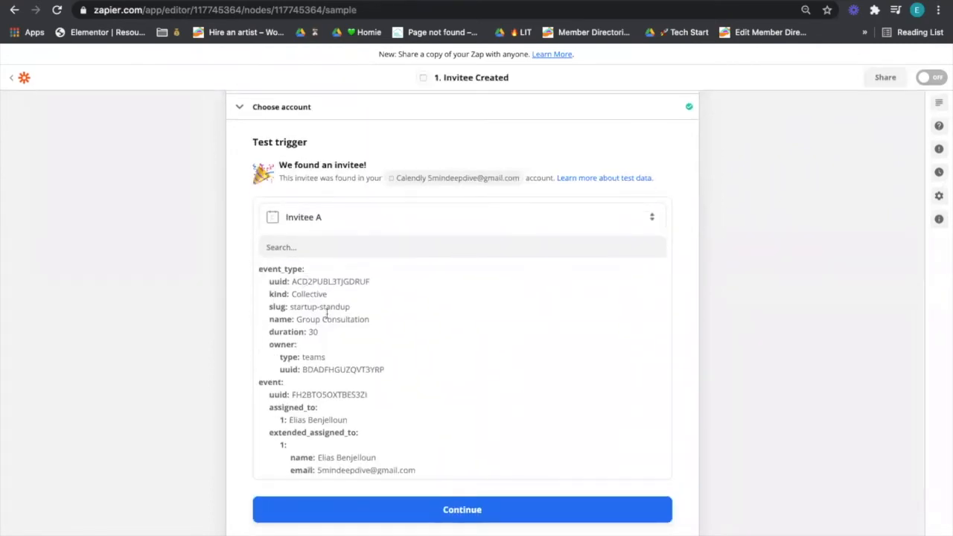
pyautogui.scroll(-3, 331, 415)
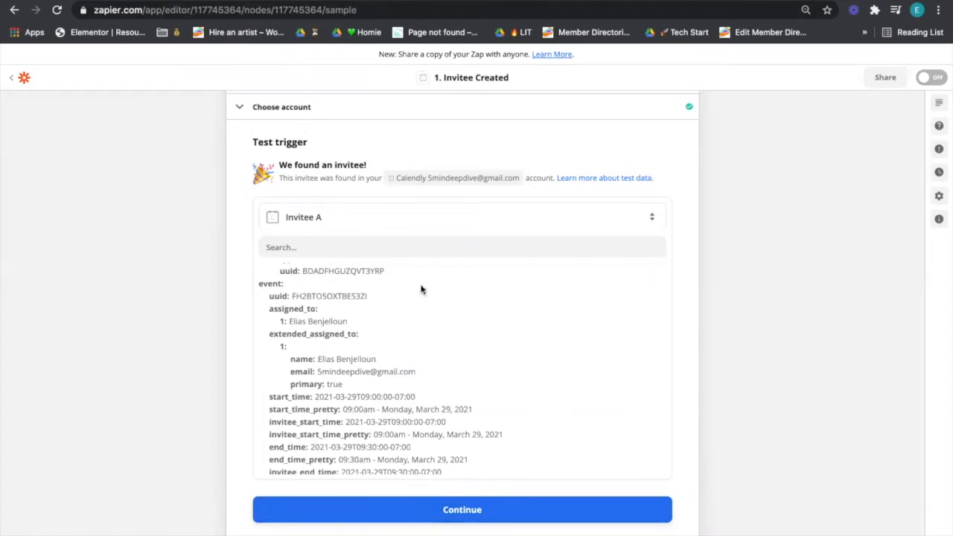
pyautogui.click(570, 508)
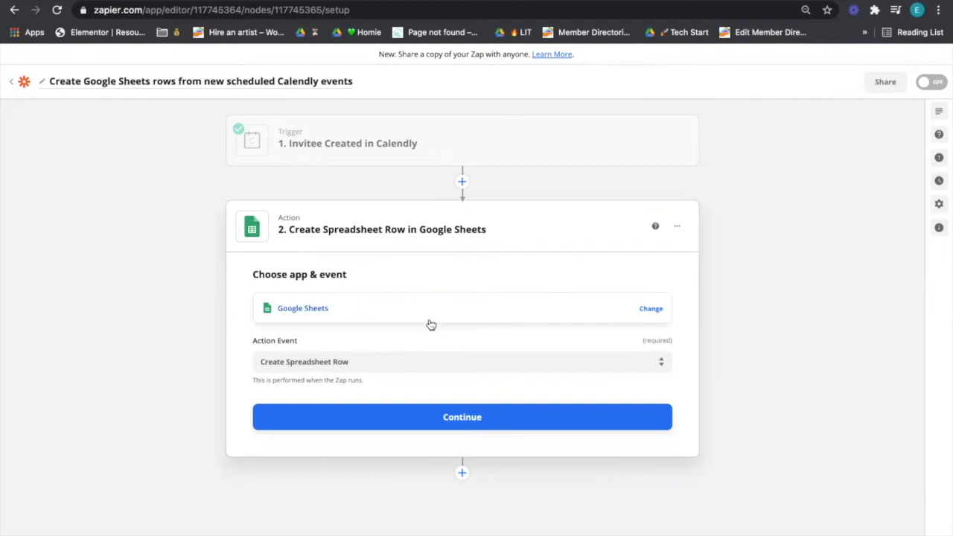
# Step: Keep Create Spreadsheet Row as the Google Sheets action event and proceed to account selection
pyautogui.click(436, 358)
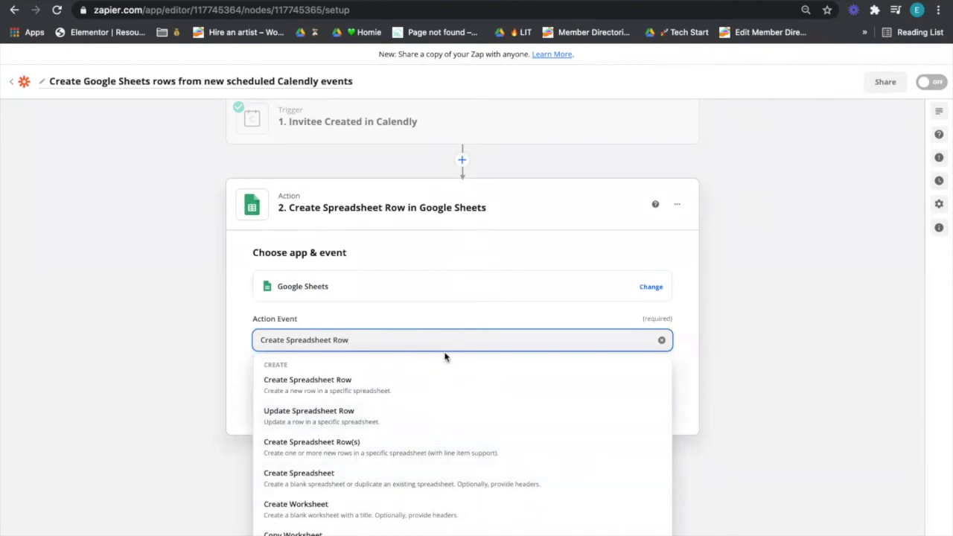
pyautogui.click(448, 270)
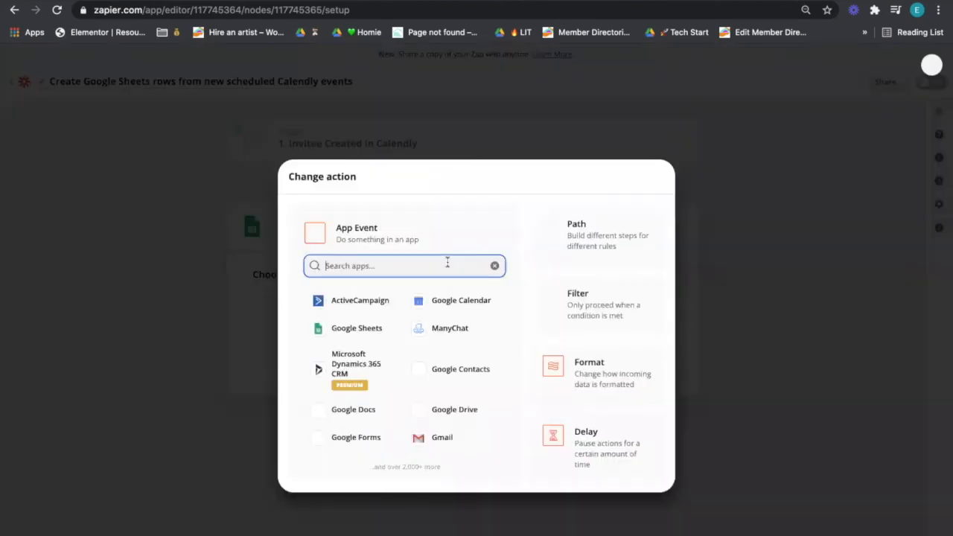
pyautogui.click(692, 259)
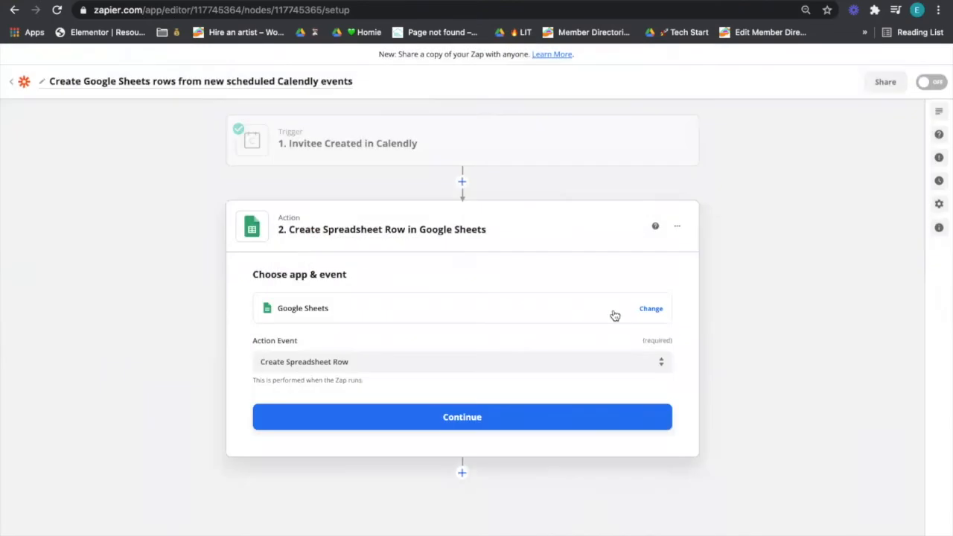
pyautogui.click(554, 421)
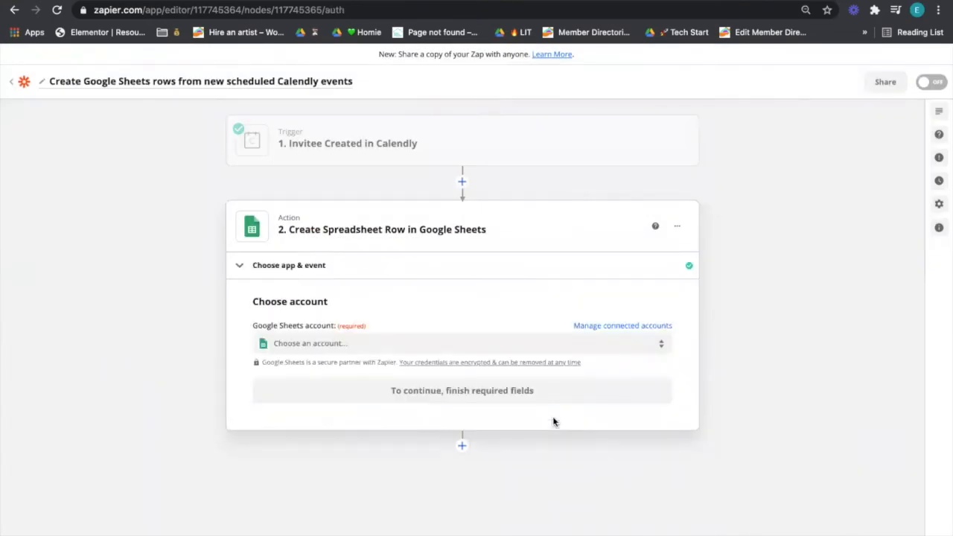
# Step: Connect the action to the existing Google Sheets account rather than a new one, then continue
pyautogui.click(549, 350)
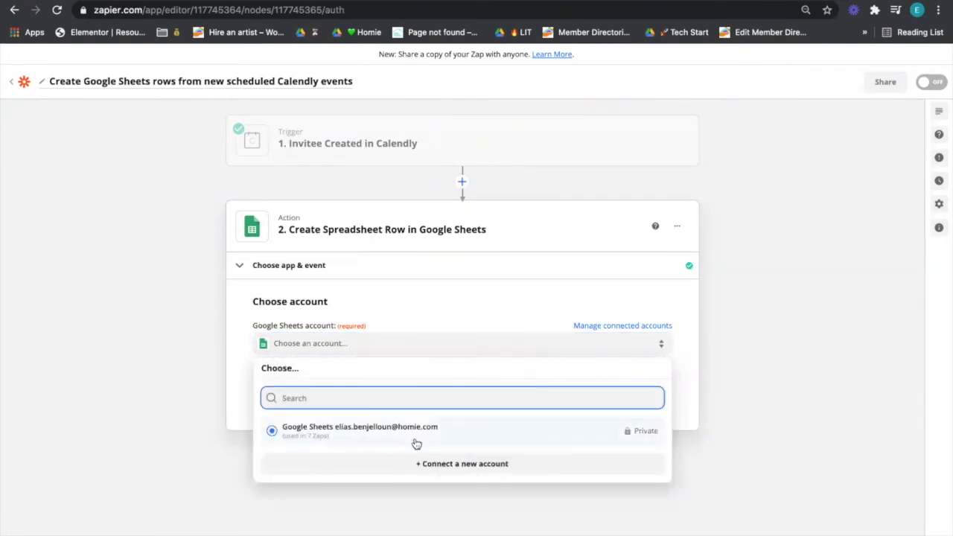
pyautogui.click(450, 463)
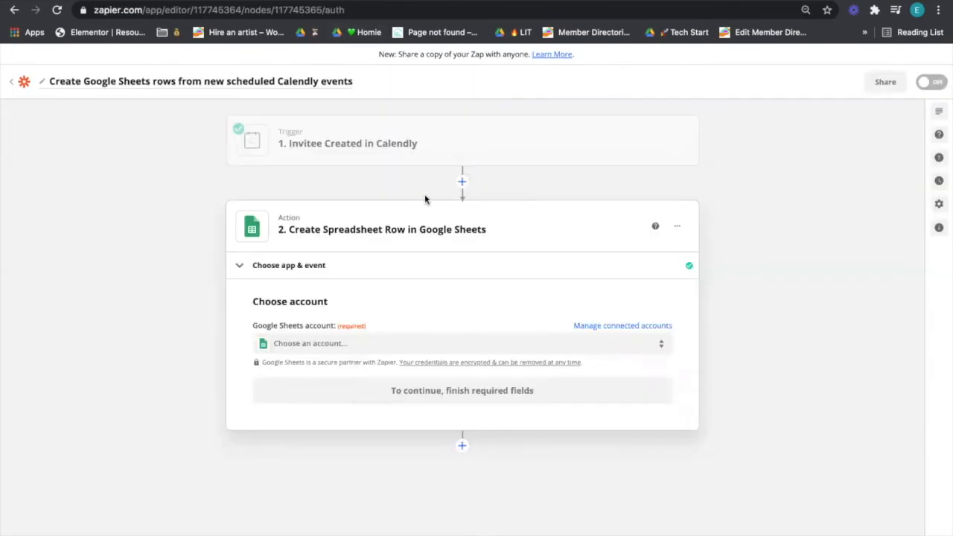
pyautogui.click(353, 343)
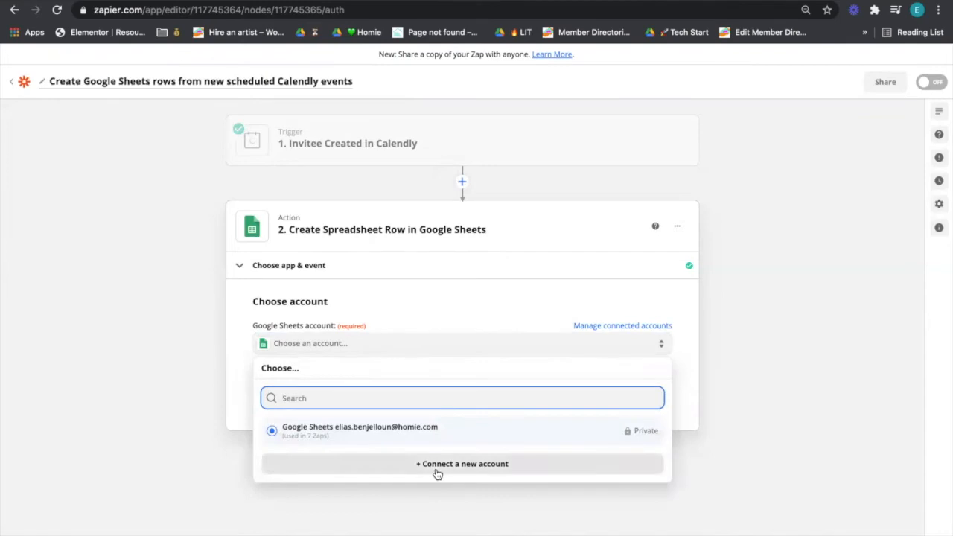
pyautogui.click(394, 432)
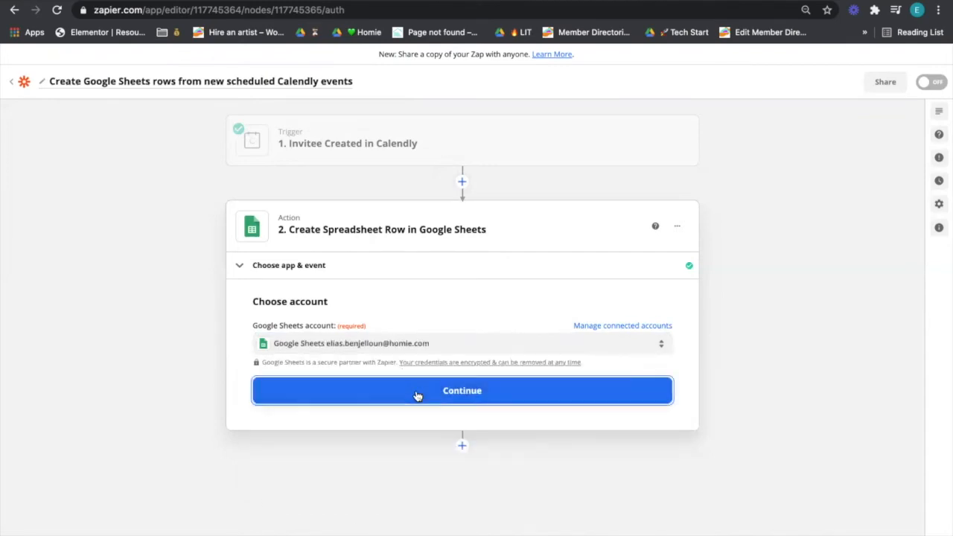
pyautogui.click(414, 392)
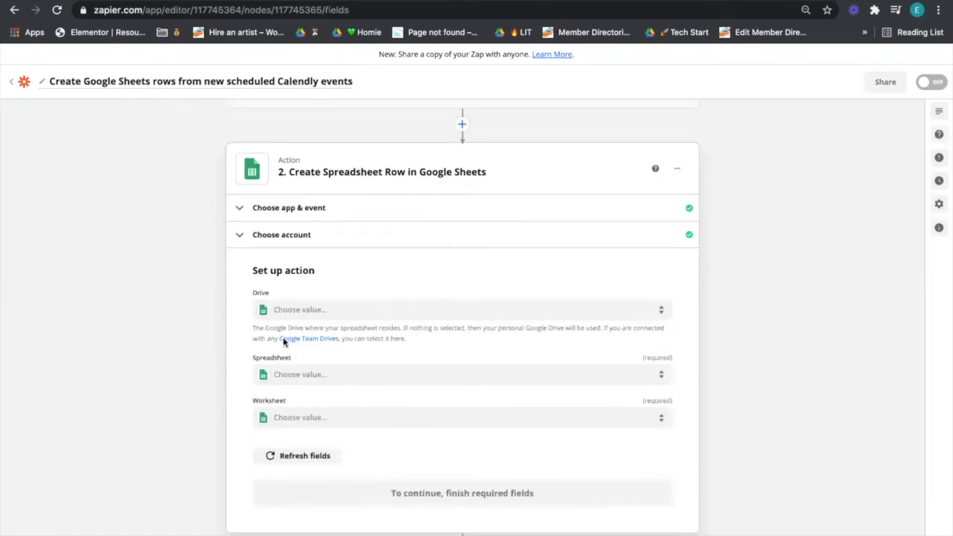
# Step: Set Drive to My Google Drive, Spreadsheet to AYA Data and Worksheet to appointments
pyautogui.click(318, 311)
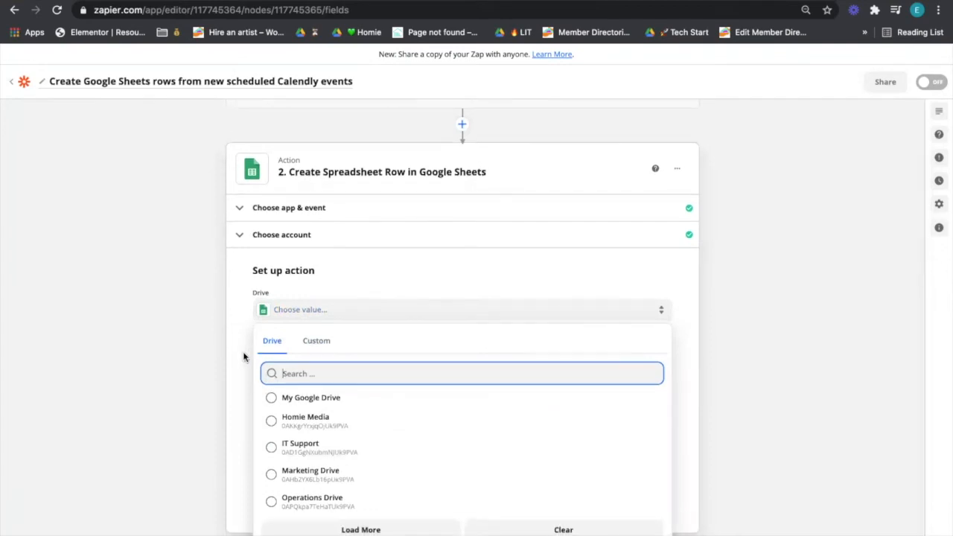
pyautogui.click(304, 397)
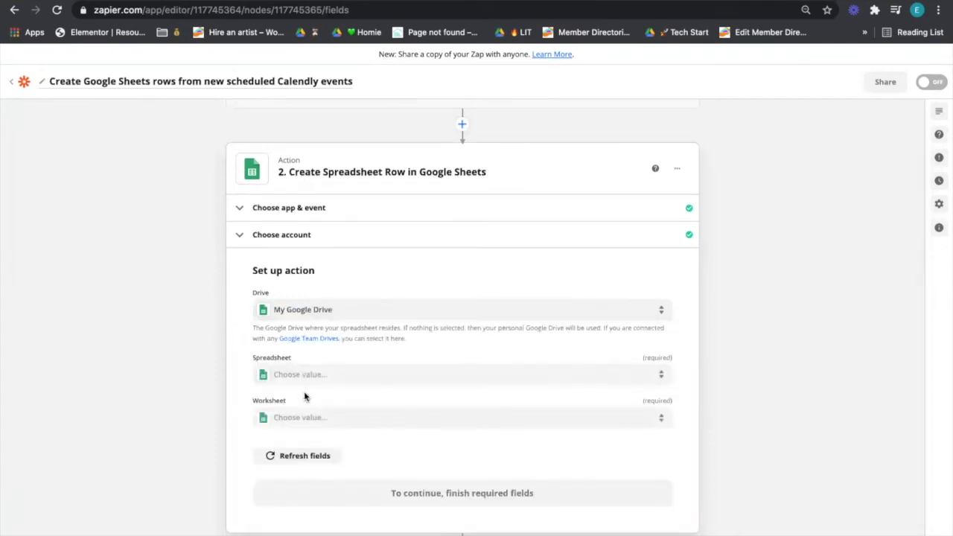
pyautogui.click(309, 385)
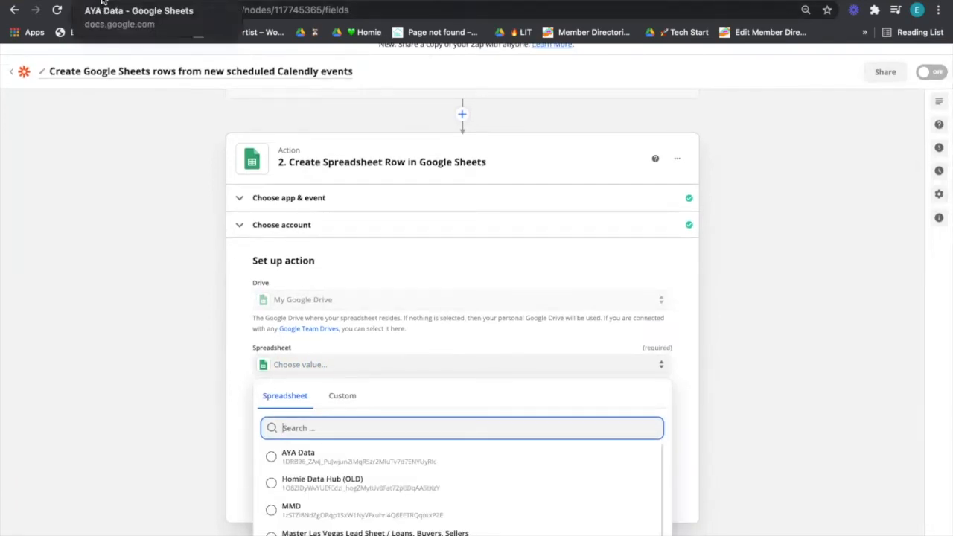
pyautogui.click(297, 454)
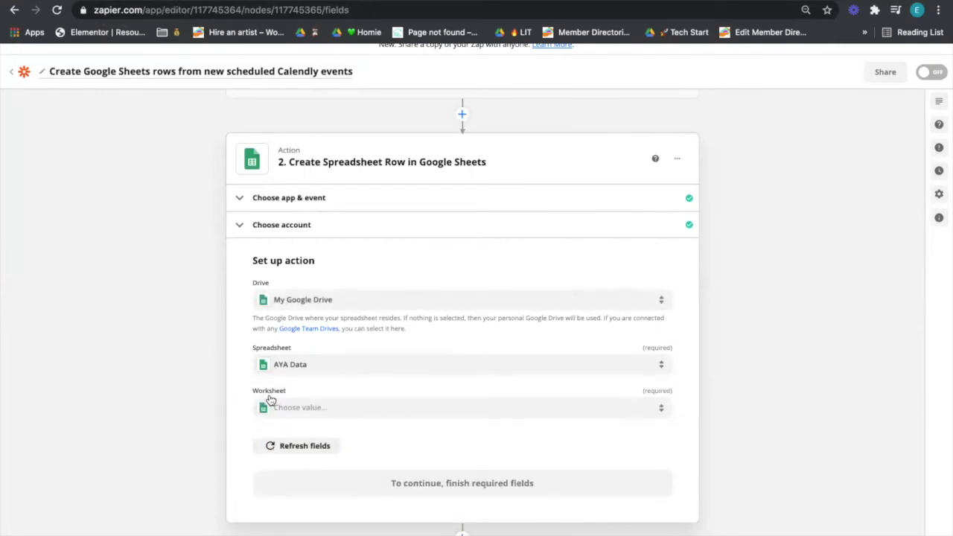
pyautogui.click(292, 411)
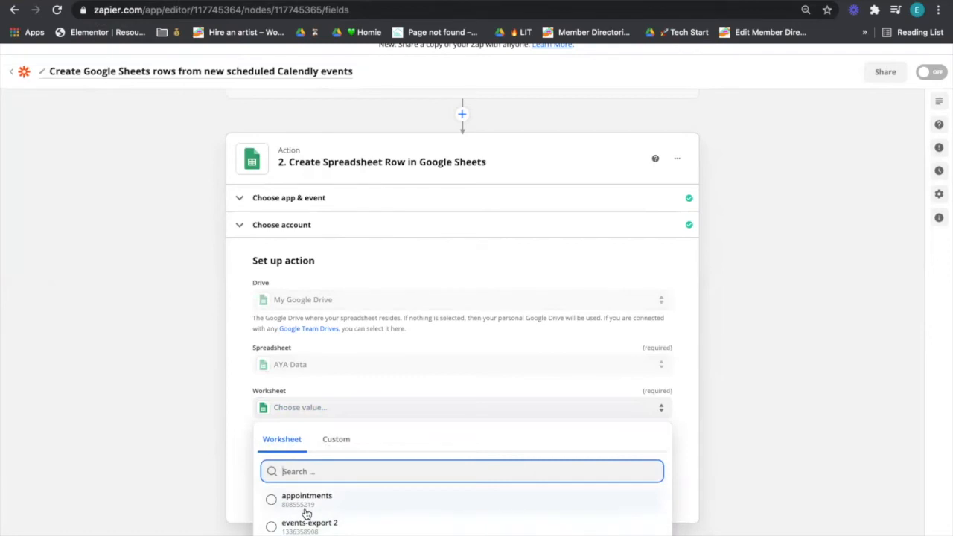
pyautogui.click(306, 500)
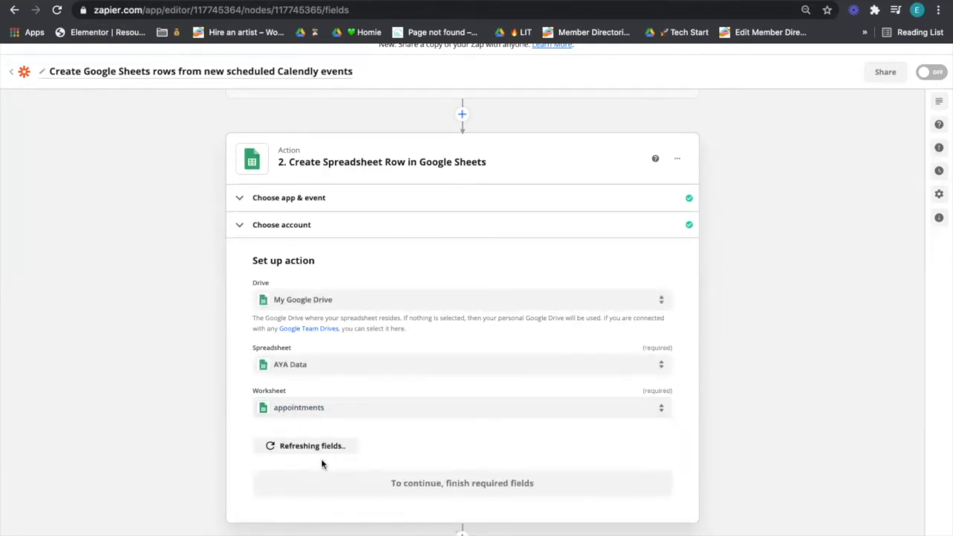
# Step: Compare the AYA Data sheet's column headers, like Invitee First Name, with Zapier's listed fields
pyautogui.scroll(-2, 379, 487)
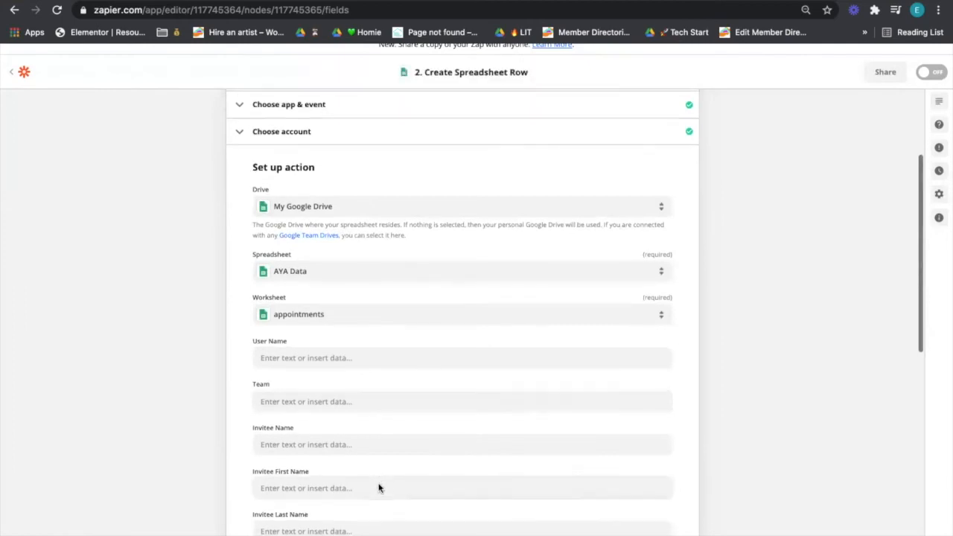
pyautogui.scroll(-2, 378, 486)
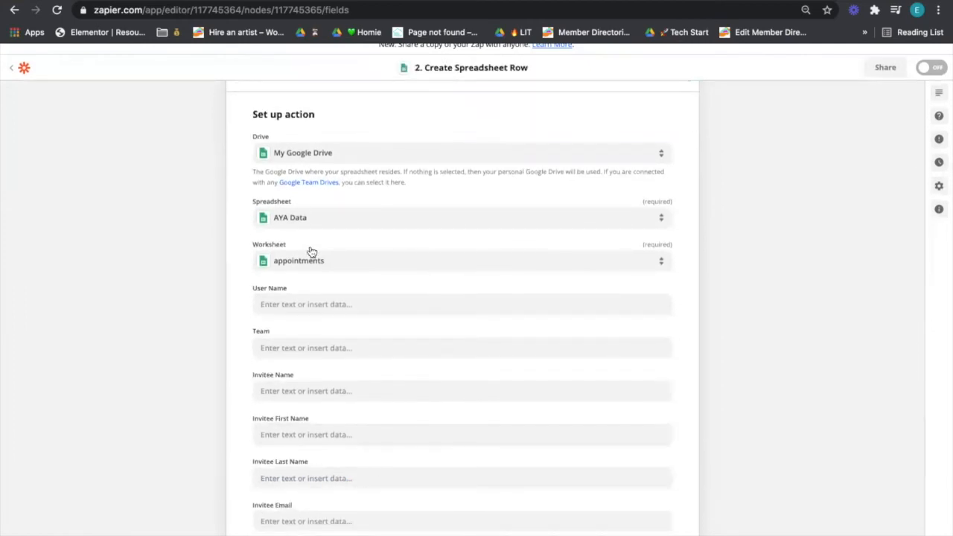
pyautogui.click(123, 1)
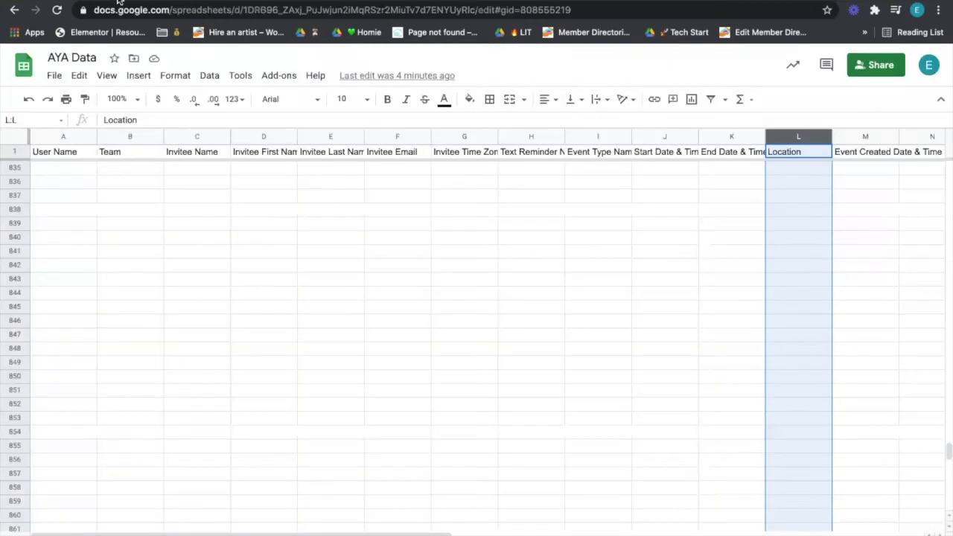
pyautogui.click(263, 152)
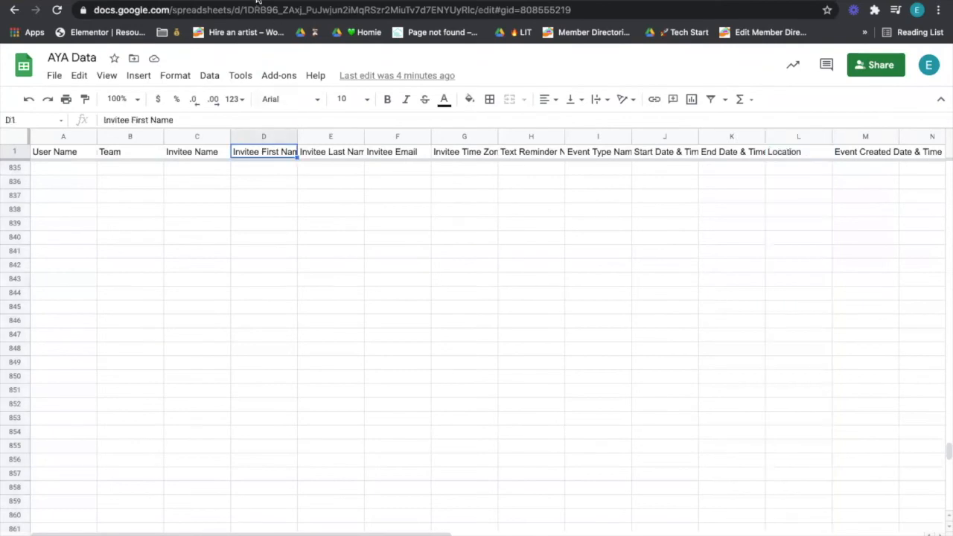
pyautogui.click(313, 1)
pyautogui.scroll(-1, 417, 284)
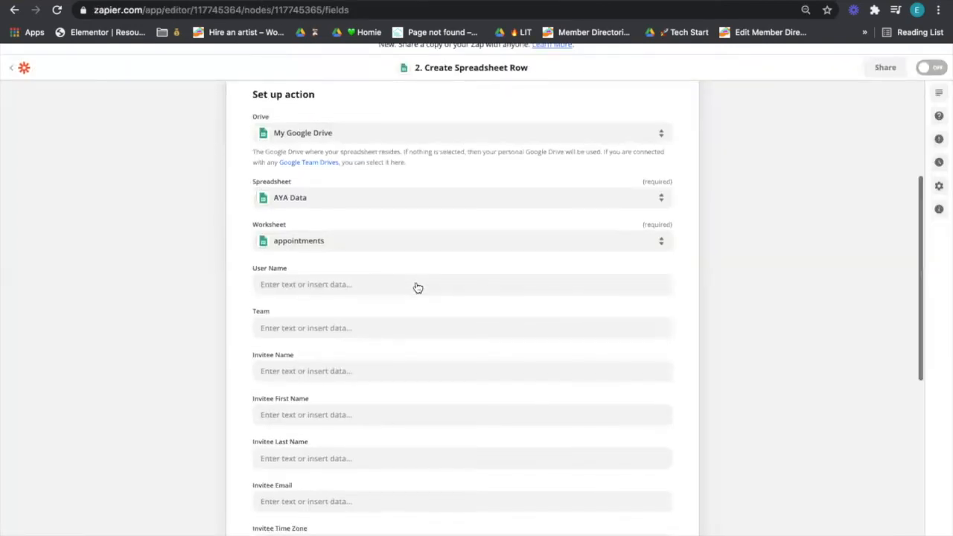
# Step: Map the User Name field to Calendly's Event Assigned To, found by searching 'assigned'
pyautogui.scroll(-1, 417, 283)
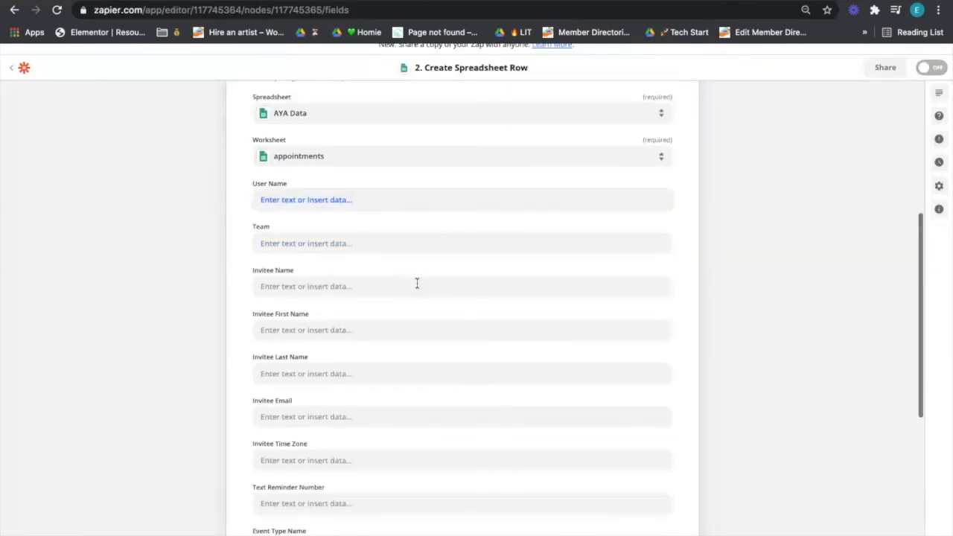
pyautogui.click(388, 201)
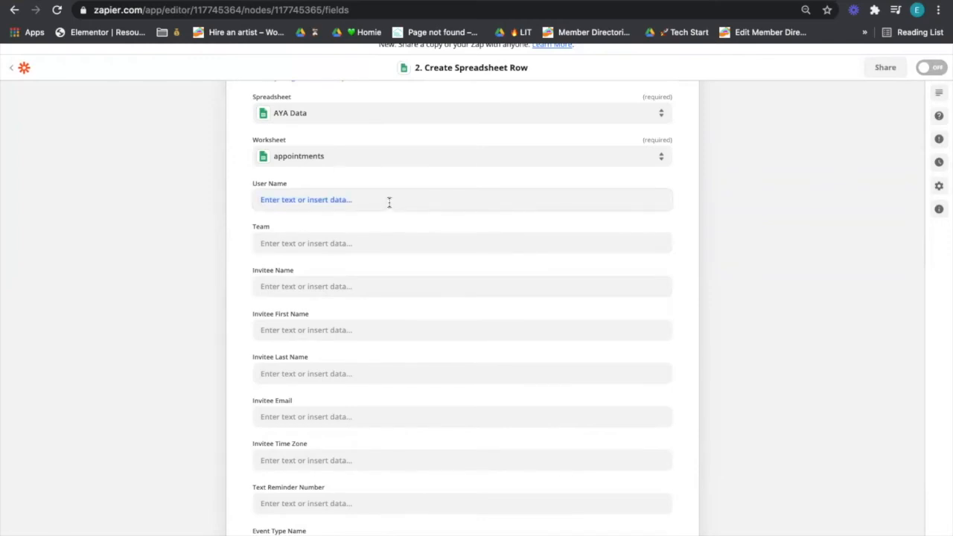
pyautogui.click(388, 201)
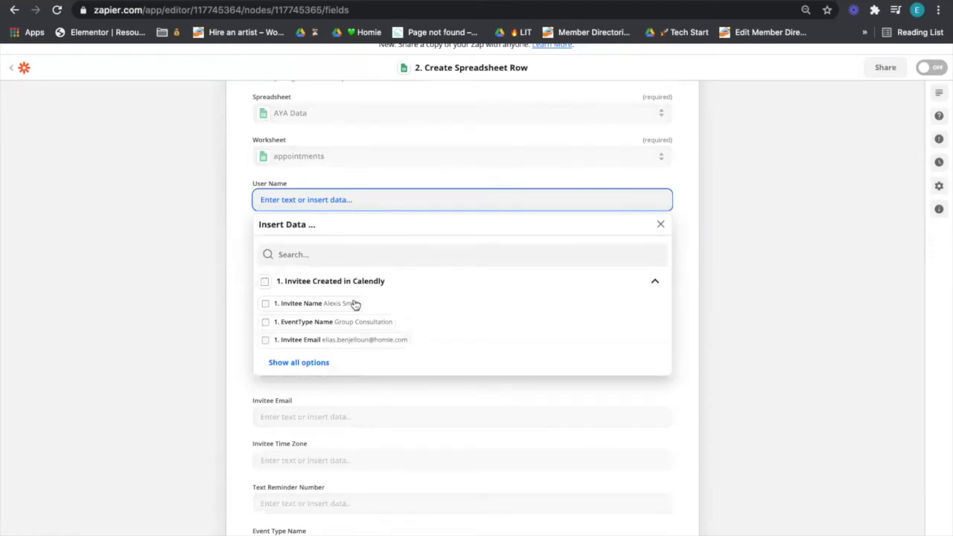
pyautogui.click(320, 364)
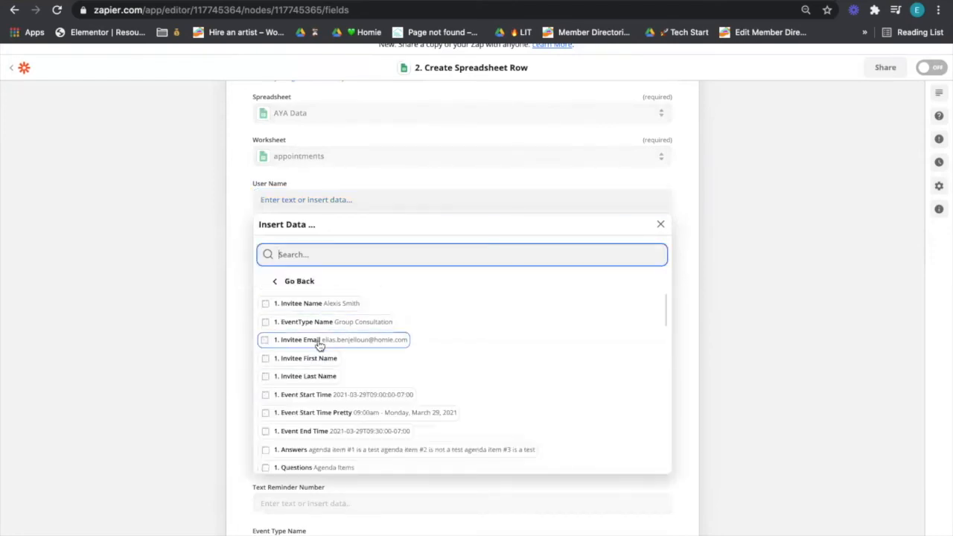
pyautogui.scroll(-3, 329, 400)
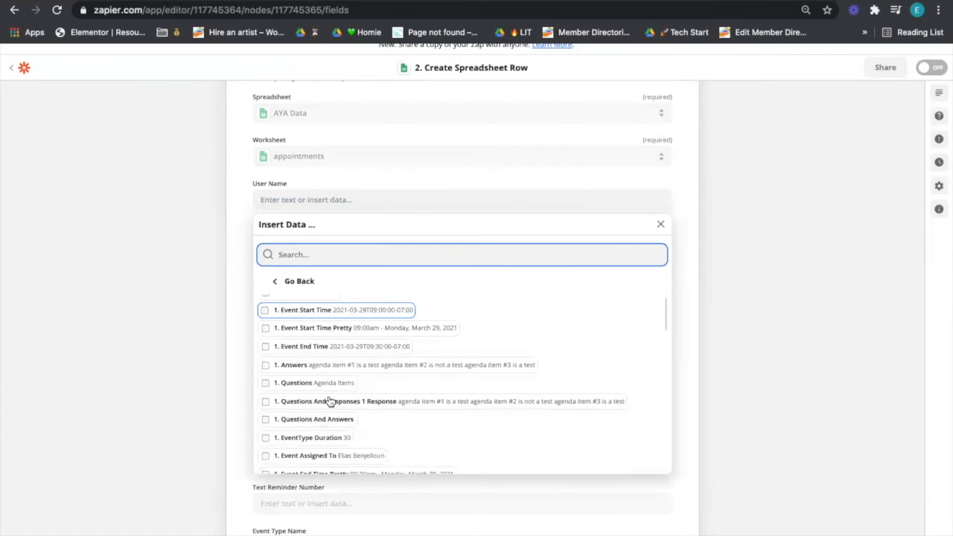
pyautogui.write('us')
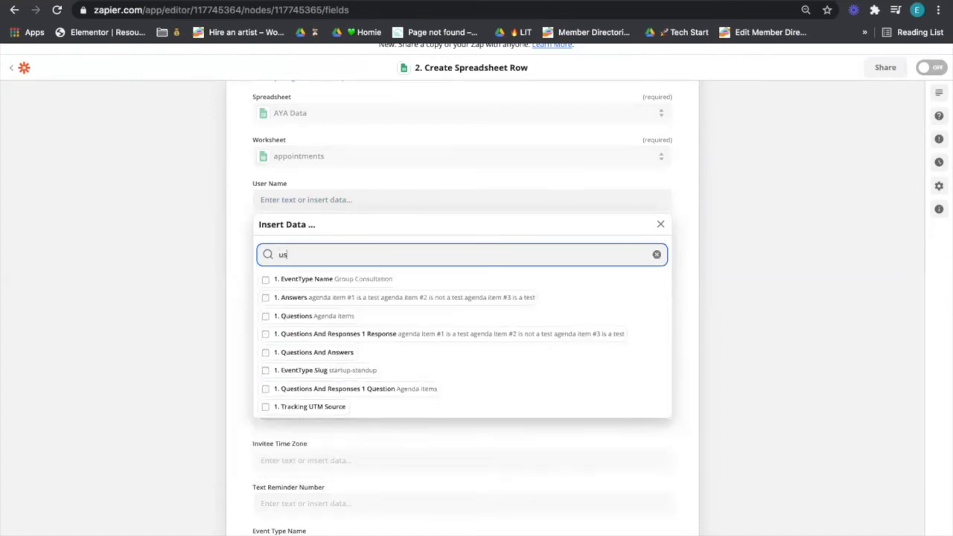
pyautogui.write('er na')
pyautogui.hotkey('ctrl', 'a')
pyautogui.press('BackSpace')
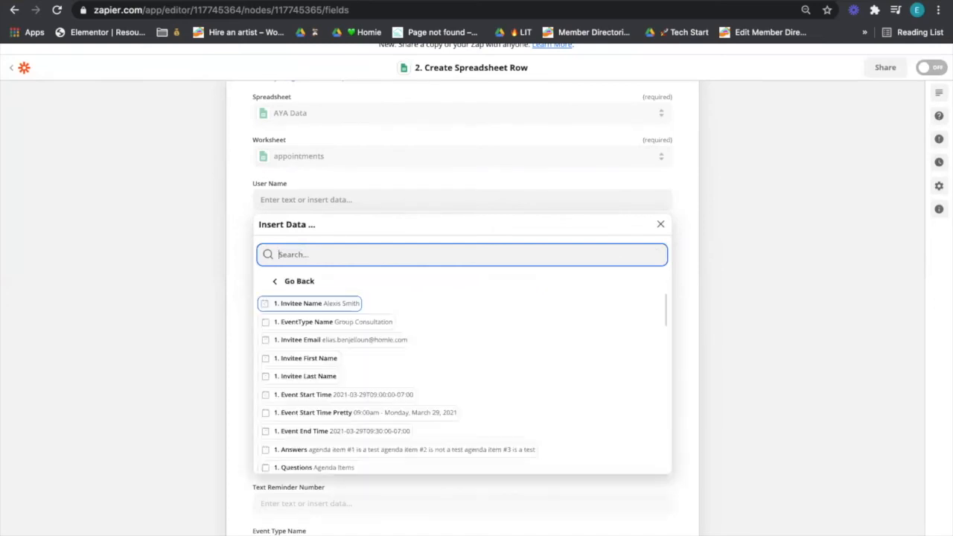
pyautogui.write('hostas')
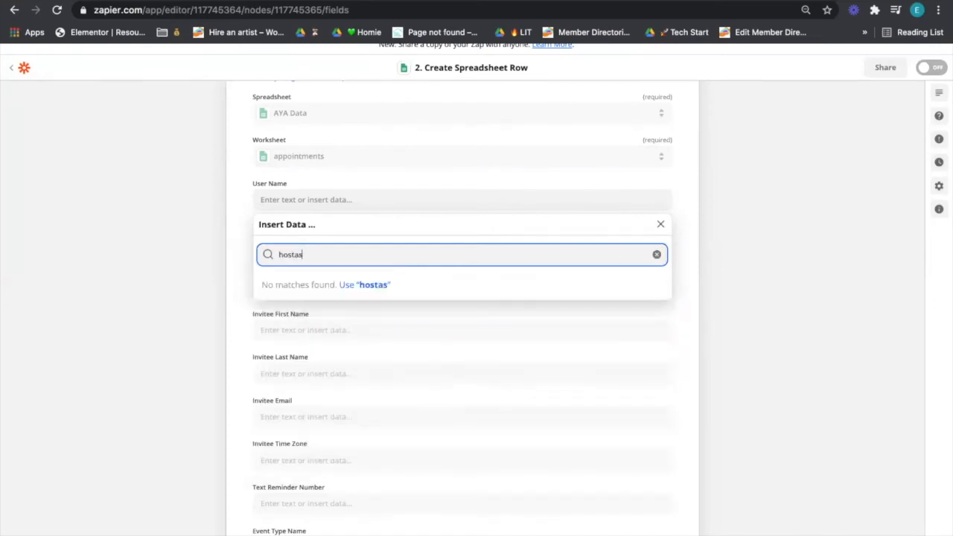
pyautogui.hotkey('ctrl', 'a')
pyautogui.write('assigned')
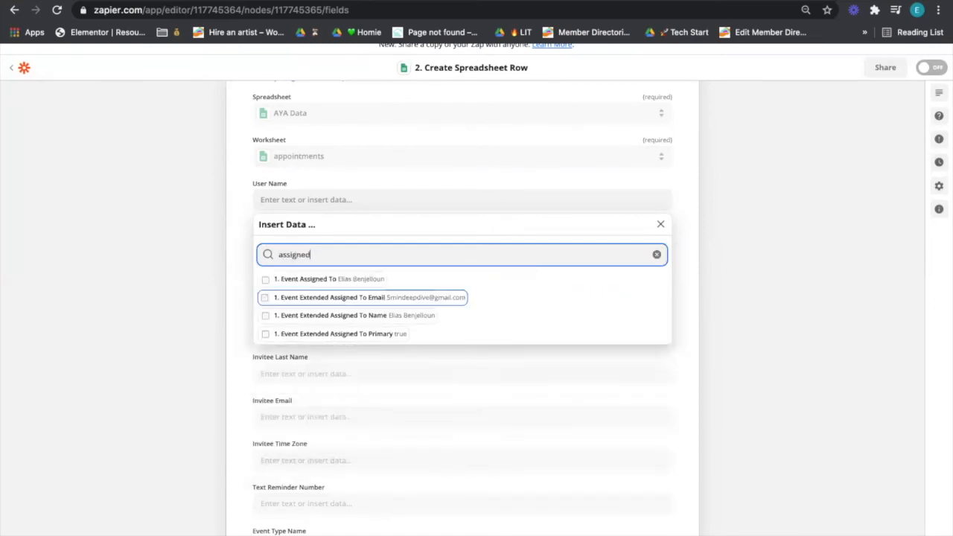
pyautogui.click(365, 280)
pyautogui.click(186, 285)
pyautogui.click(270, 237)
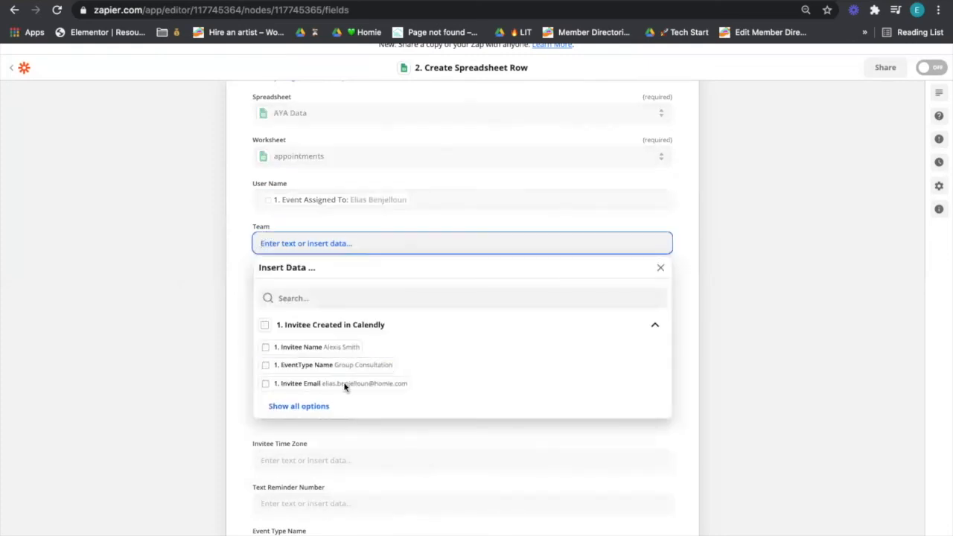
# Step: Fill the Team field with Calendly's '1. EventType Name' value, Group Consultation
pyautogui.click(328, 408)
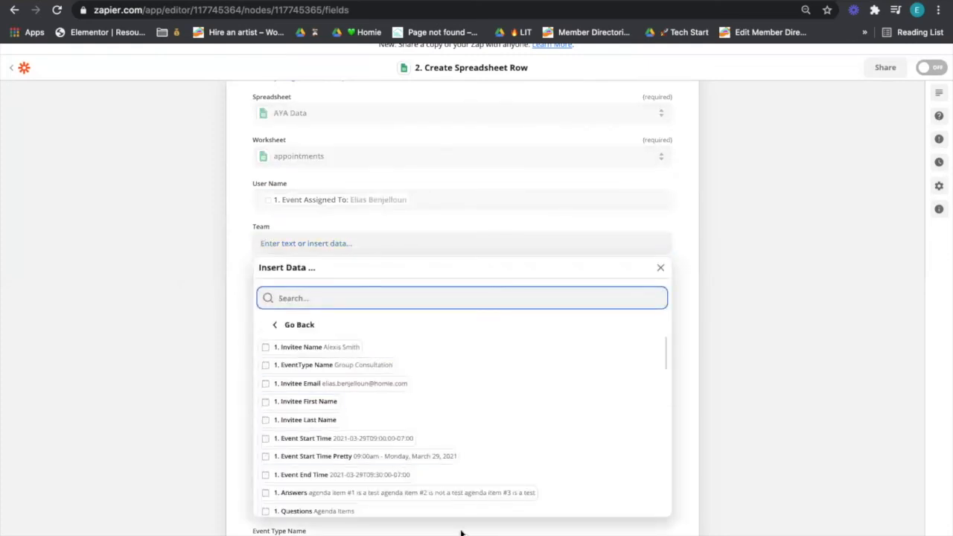
pyautogui.scroll(-3, 443, 443)
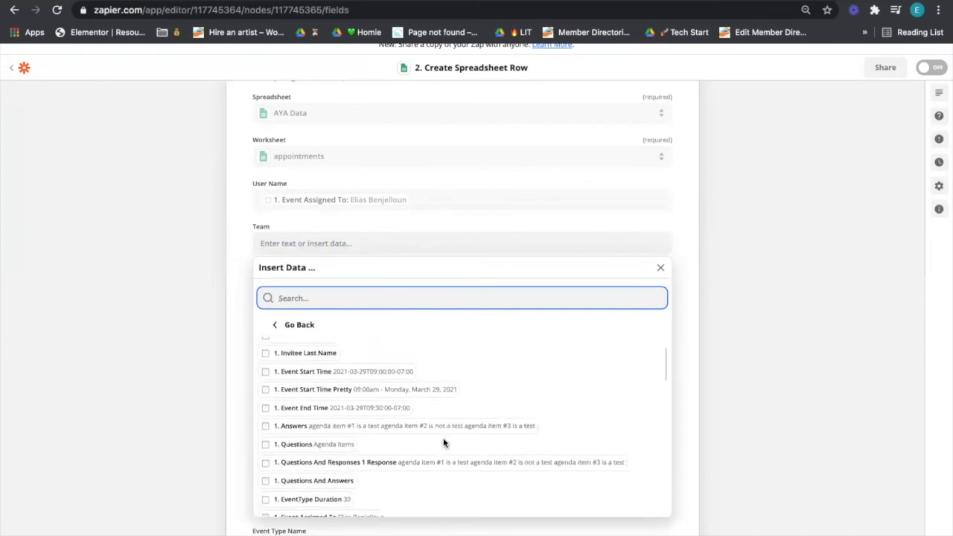
pyautogui.scroll(-5, 443, 443)
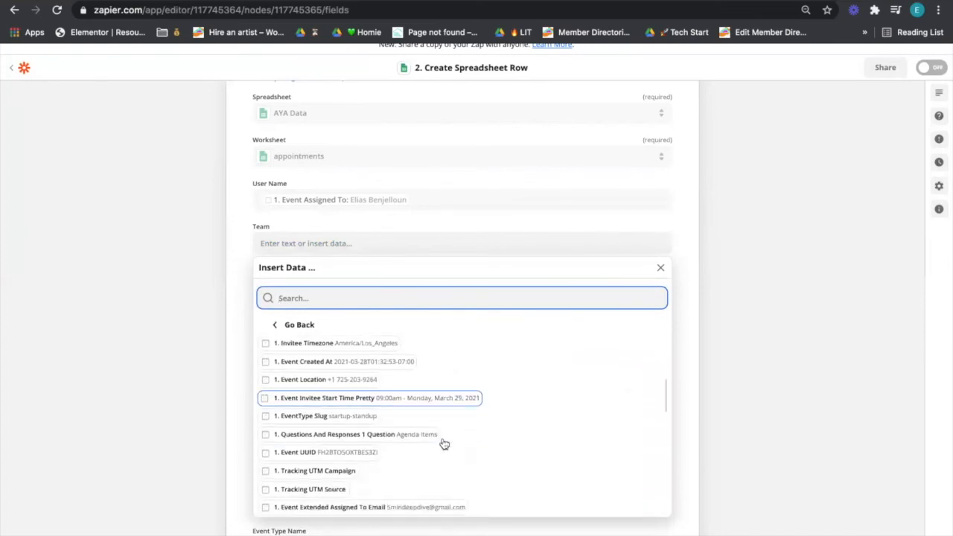
pyautogui.scroll(-2, 445, 444)
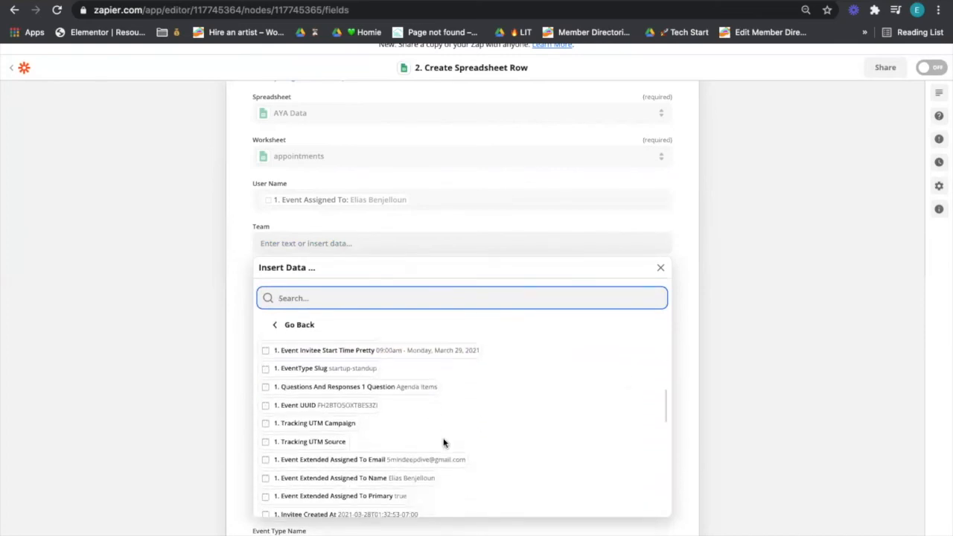
pyautogui.scroll(-4, 443, 443)
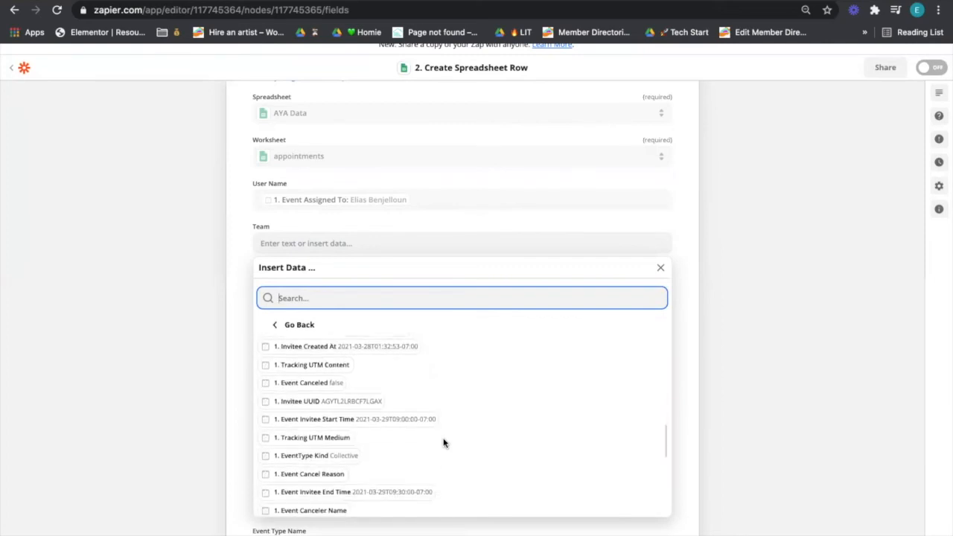
pyautogui.scroll(-1, 443, 443)
pyautogui.scroll(-5, 443, 443)
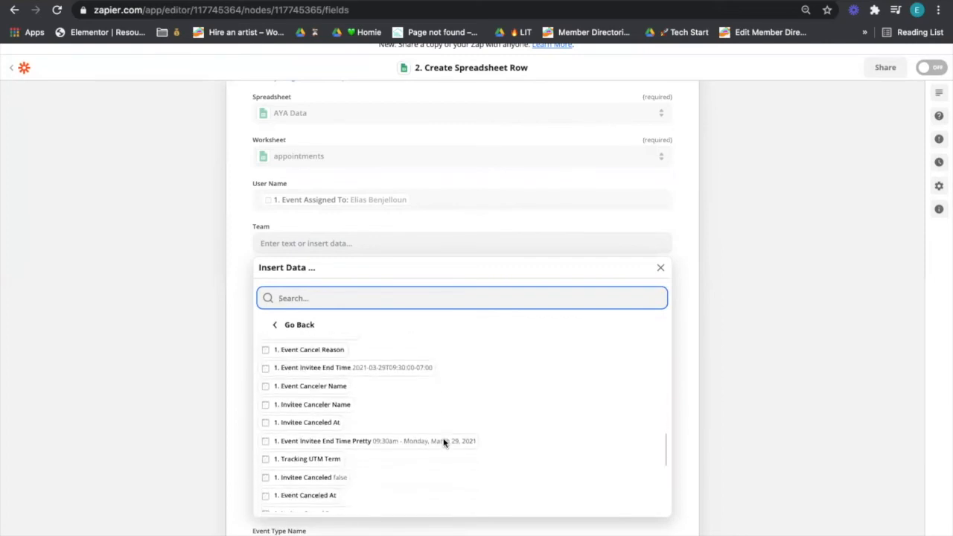
pyautogui.scroll(-6, 441, 445)
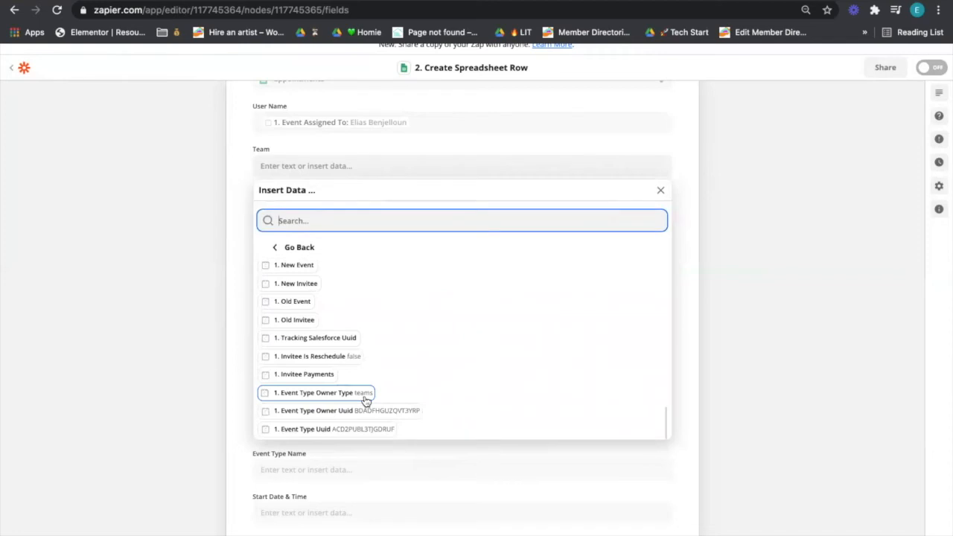
pyautogui.scroll(-1, 366, 400)
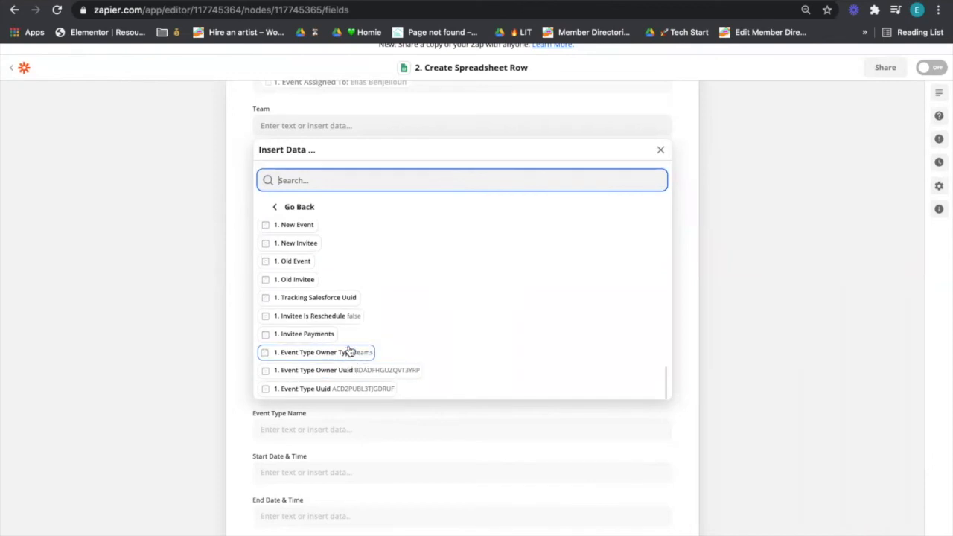
pyautogui.scroll(5, 354, 365)
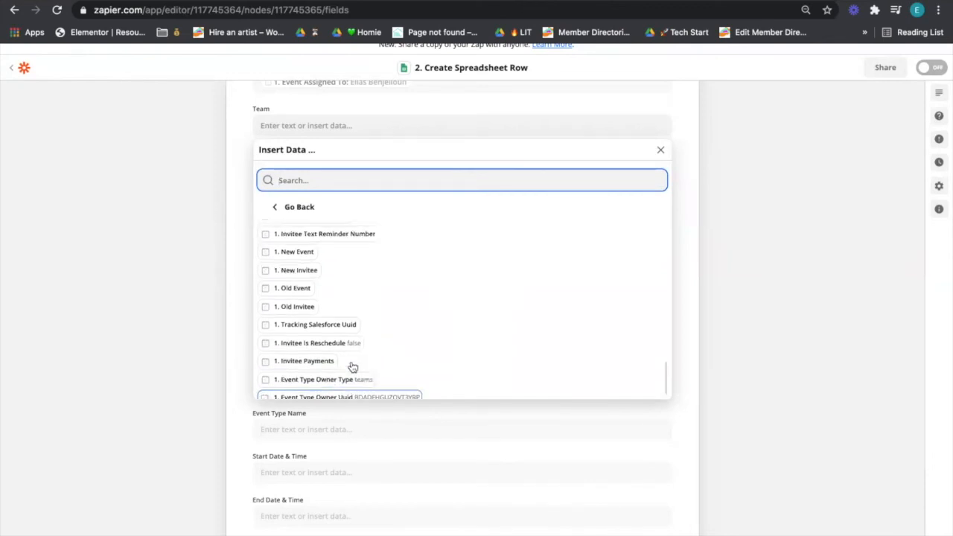
pyautogui.scroll(3, 361, 391)
pyautogui.scroll(3, 364, 389)
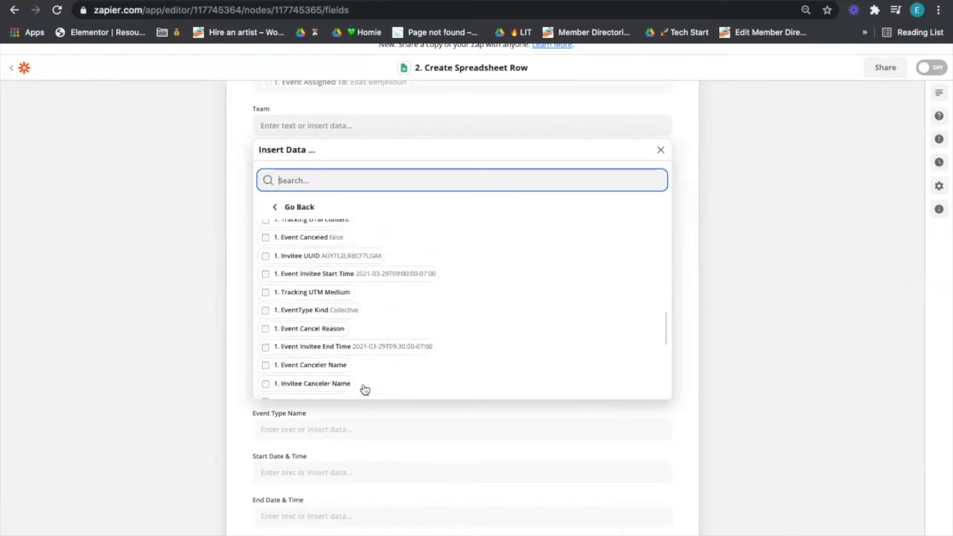
pyautogui.scroll(1, 363, 388)
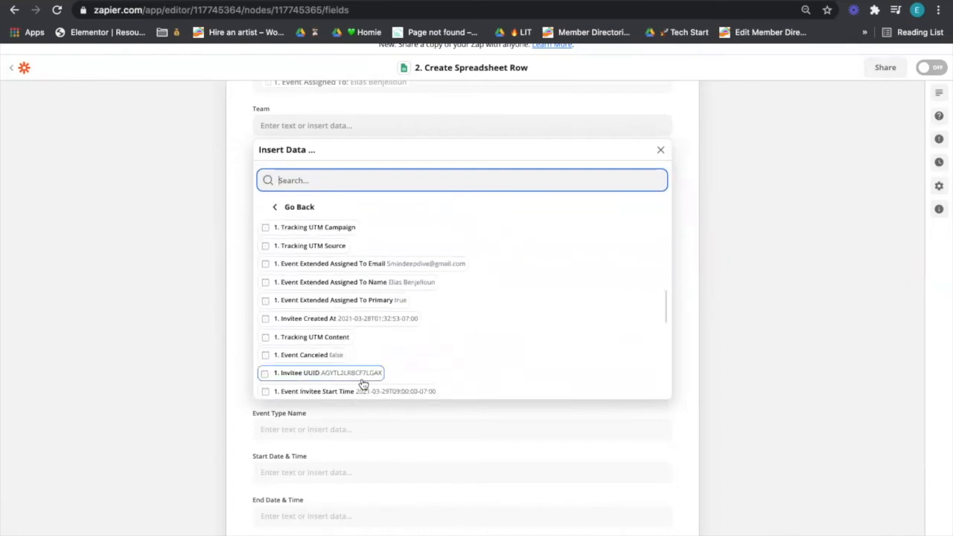
pyautogui.scroll(3, 336, 271)
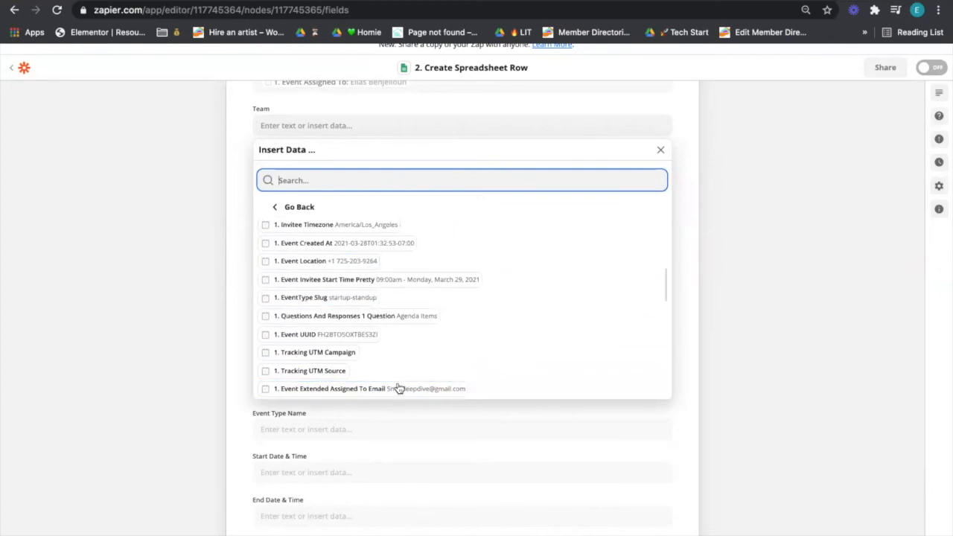
pyautogui.scroll(2, 409, 328)
pyautogui.scroll(3, 408, 327)
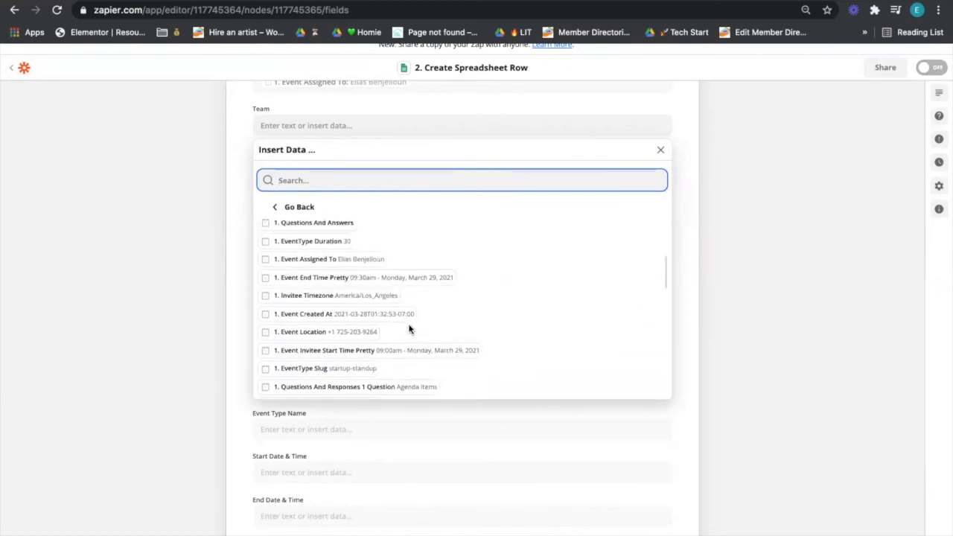
pyautogui.scroll(3, 409, 328)
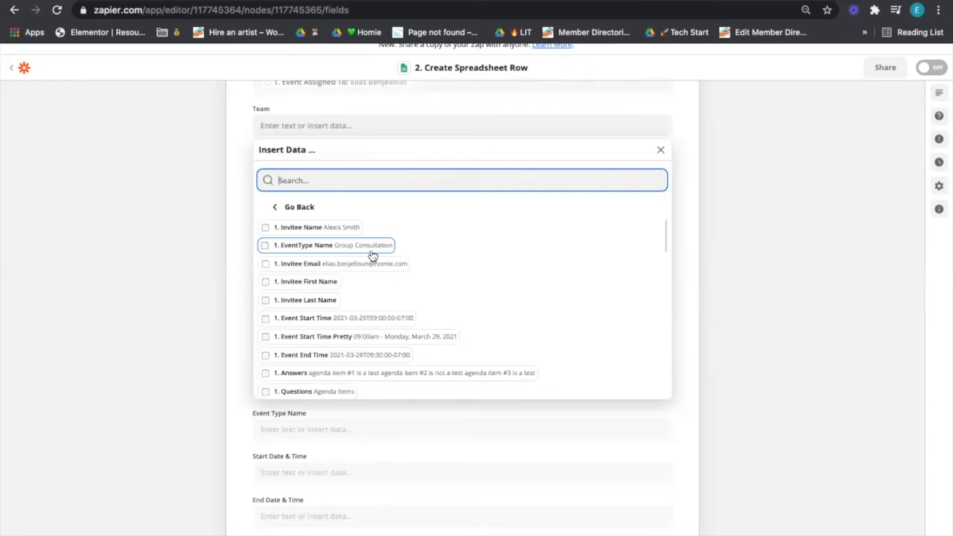
pyautogui.click(372, 255)
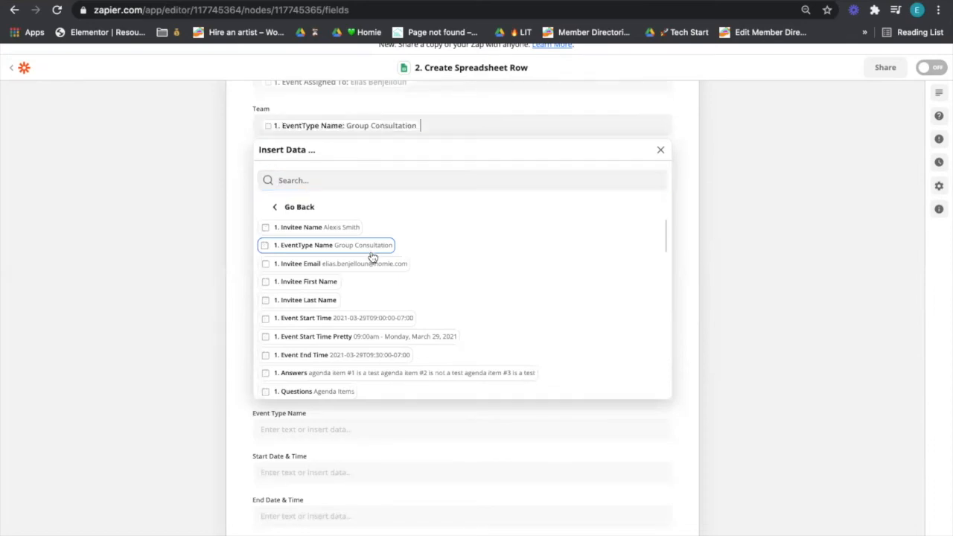
pyautogui.click(209, 235)
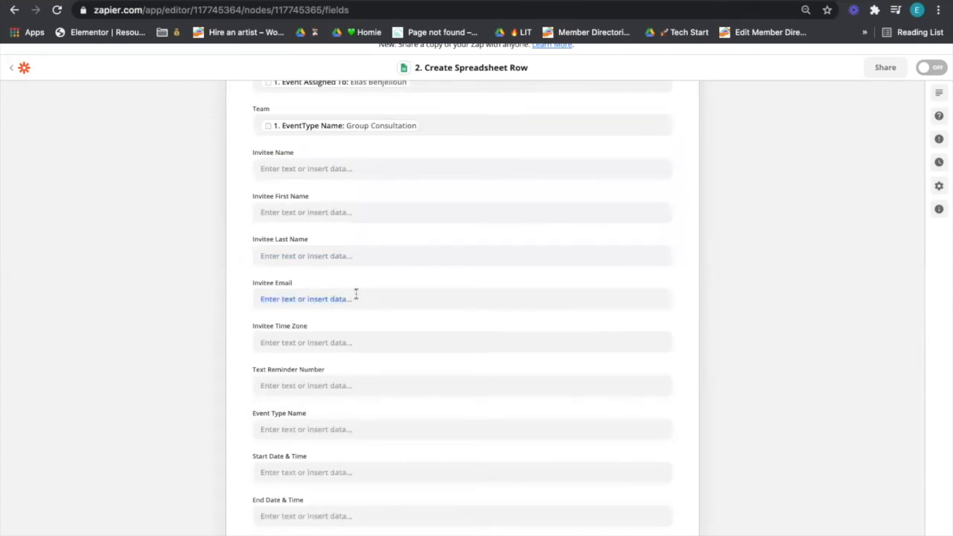
# Step: Map the Invitee Name column to Calendly's '1. Invitee Name' value
pyautogui.scroll(2, 325, 251)
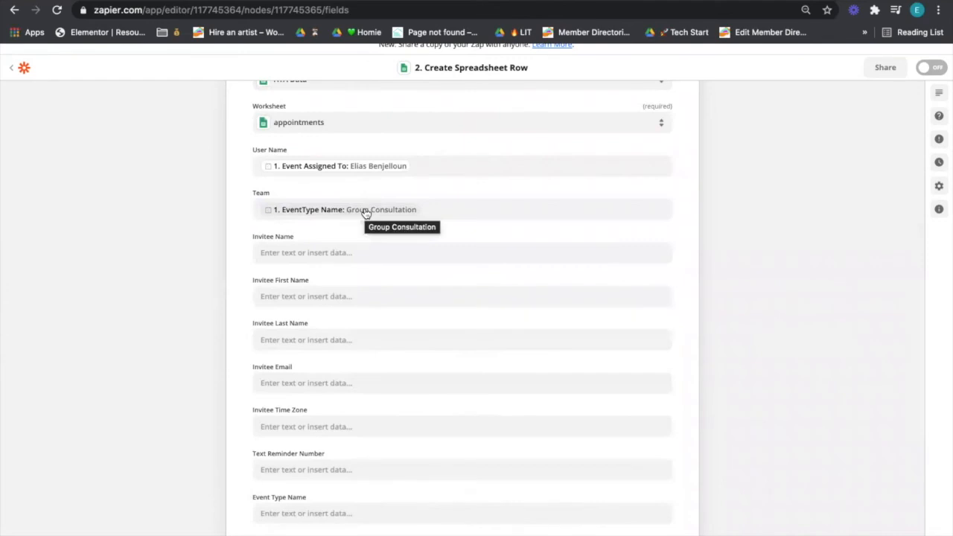
pyautogui.click(351, 252)
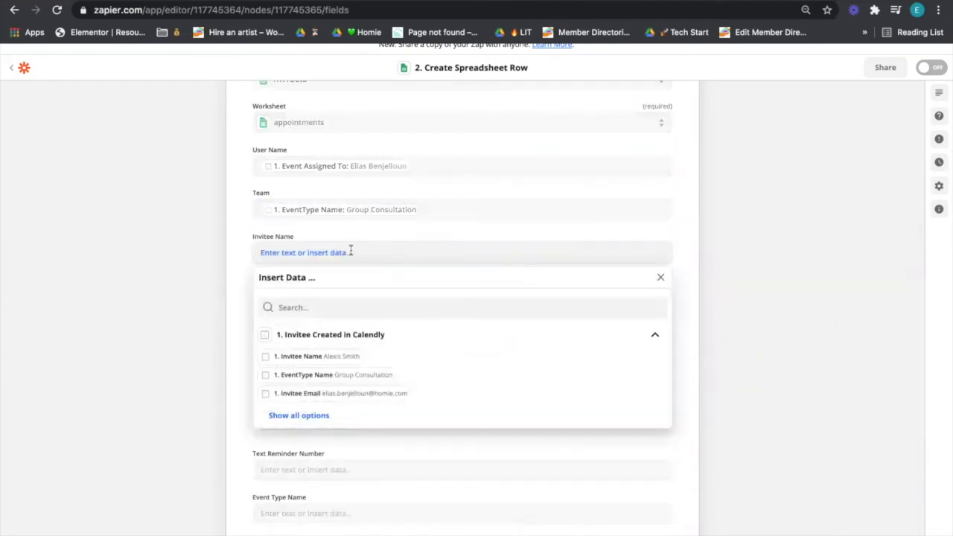
pyautogui.scroll(-1, 351, 252)
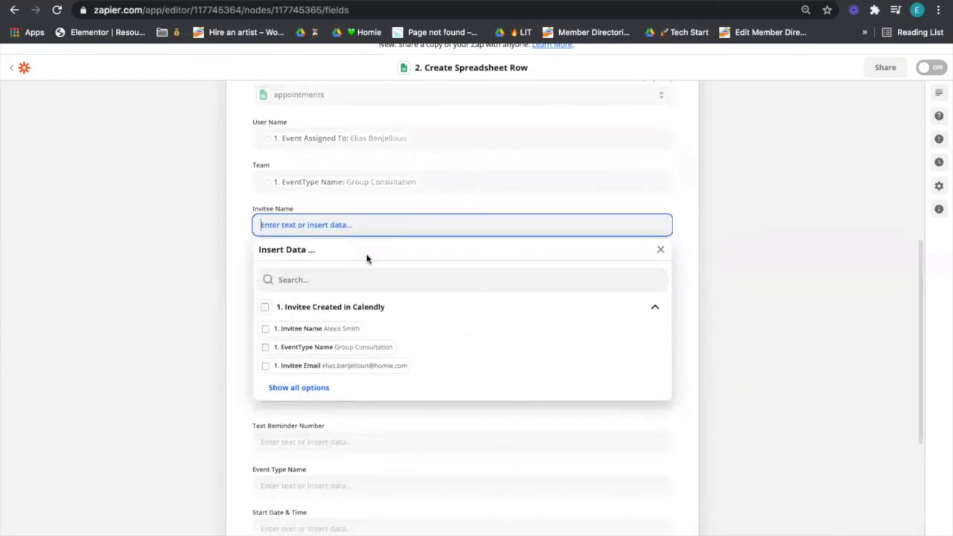
pyautogui.click(294, 328)
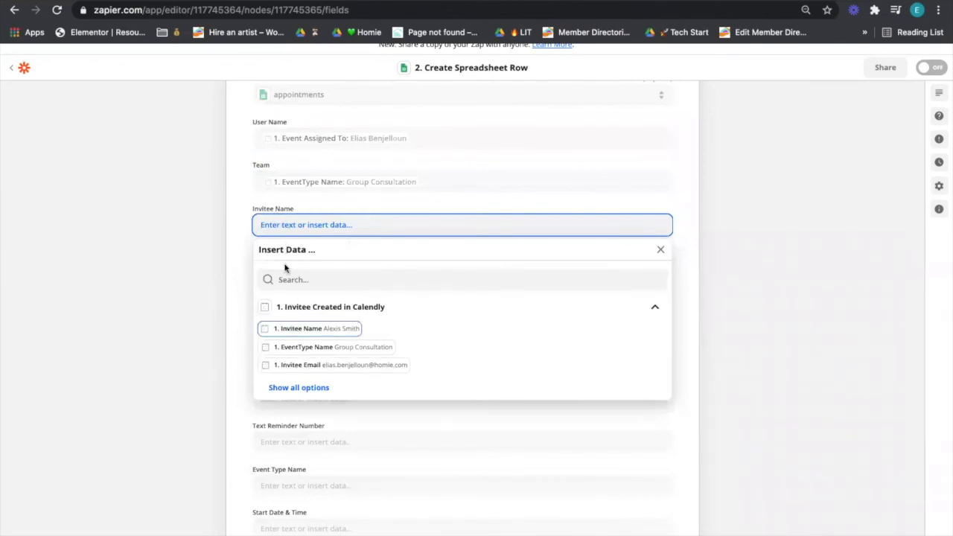
pyautogui.click(242, 216)
# Step: Browse the Calendly field choices for Invitee First Name without selecting one
pyautogui.click(290, 267)
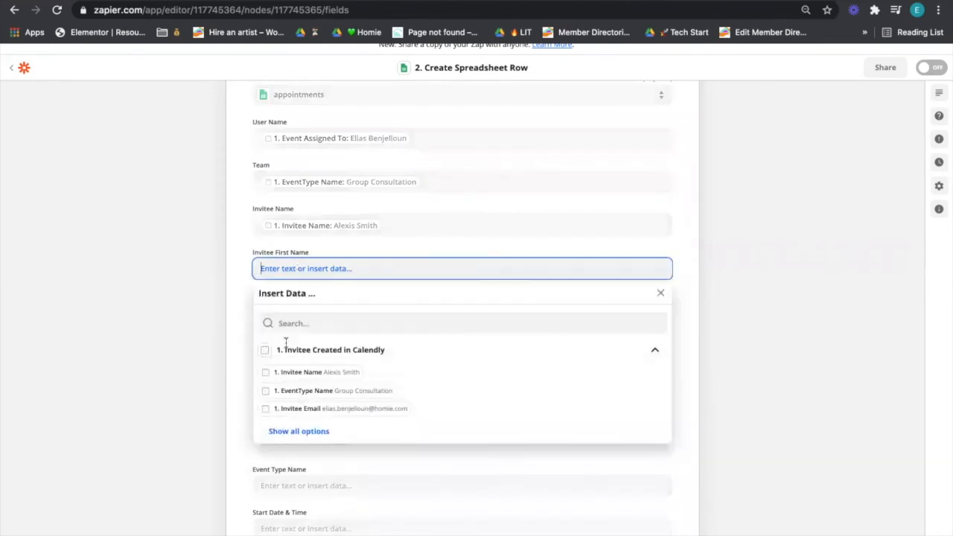
pyautogui.scroll(-1, 277, 371)
pyautogui.scroll(-1, 278, 370)
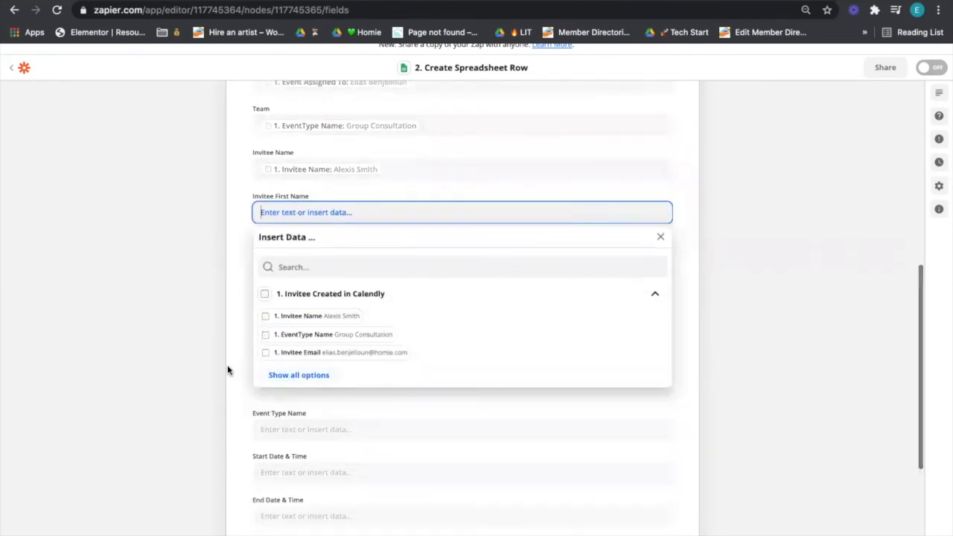
pyautogui.click(235, 368)
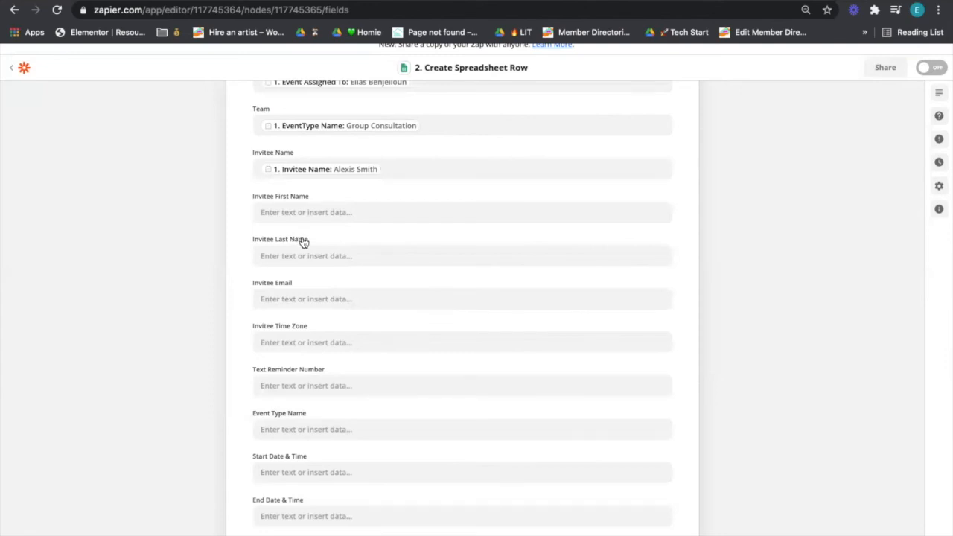
# Step: Map Invitee First Name to Calendly's Invitee First Name by searching 'firs'
pyautogui.click(317, 213)
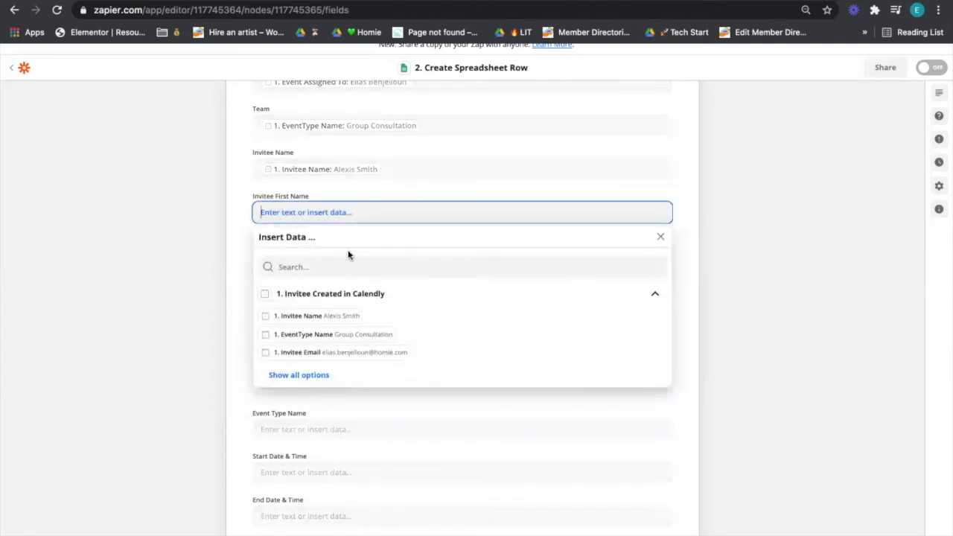
pyautogui.click(348, 264)
pyautogui.write('first')
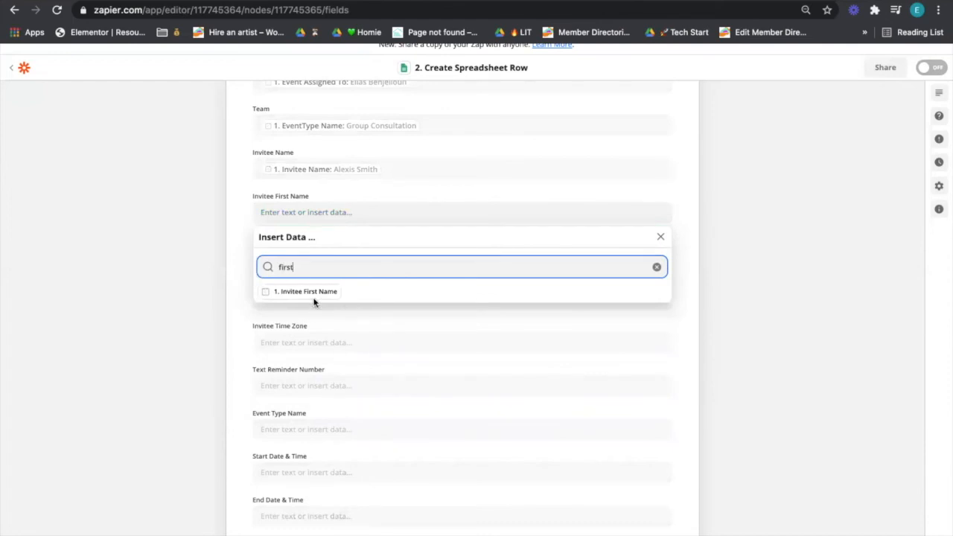
pyautogui.click(311, 292)
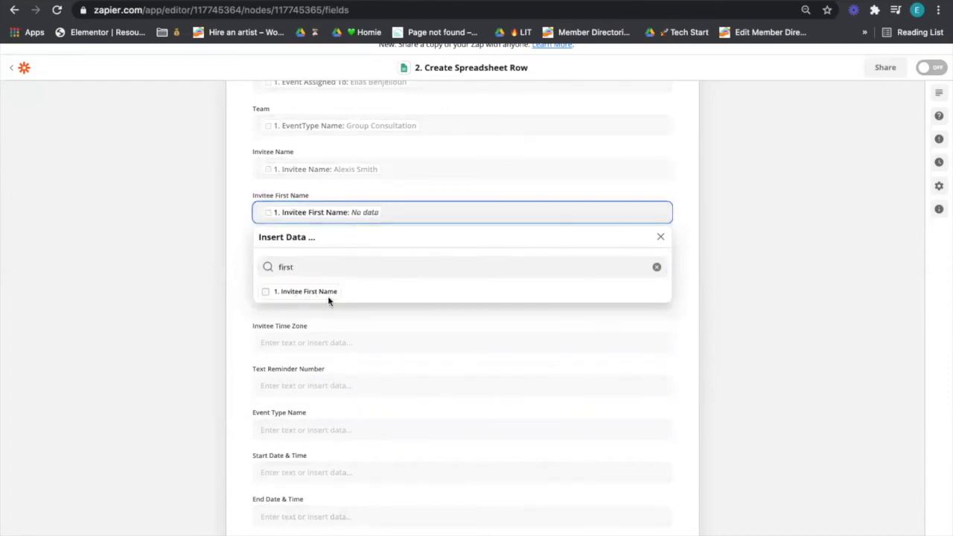
pyautogui.click(774, 239)
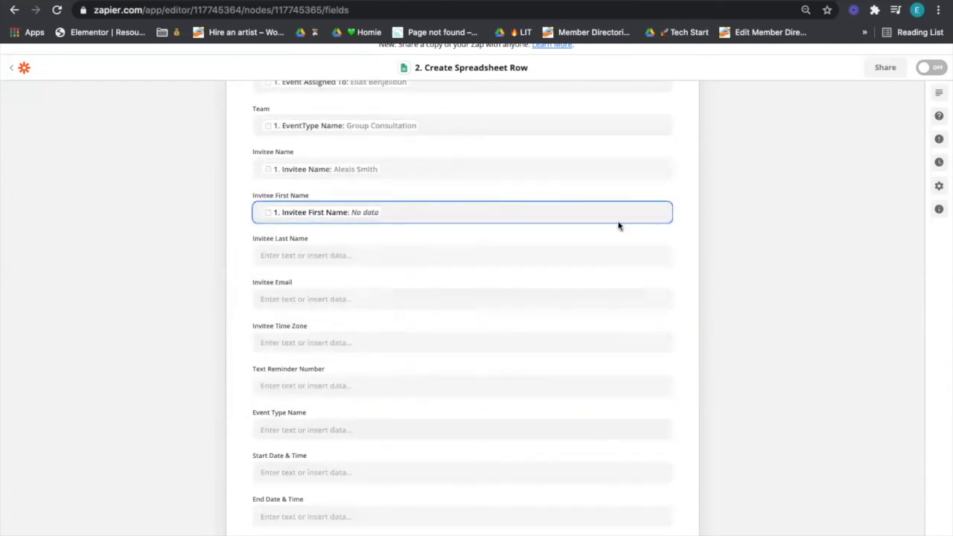
# Step: Fill Invitee Last Name from Calendly's Invitee Last Name and delete the stray 'last nam' text
pyautogui.click(487, 255)
pyautogui.write('last nam')
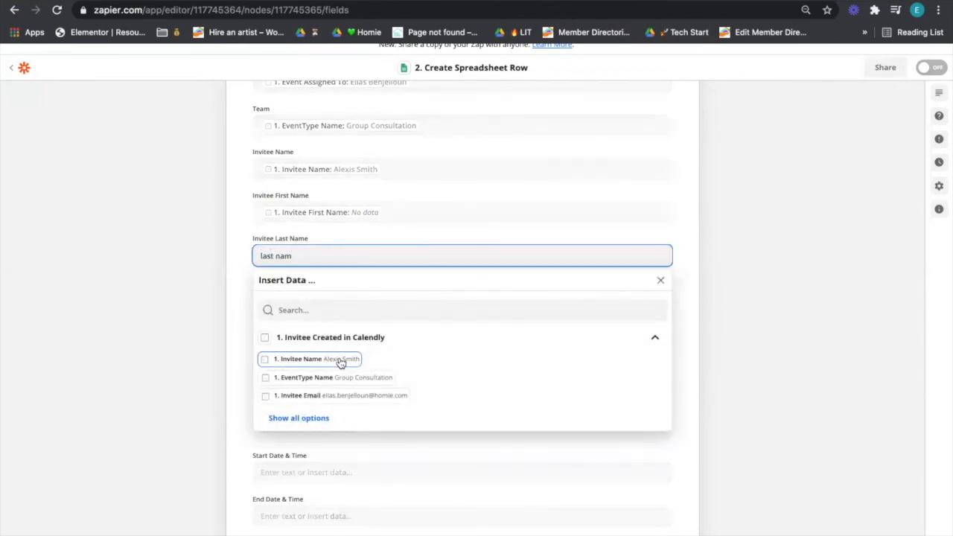
pyautogui.click(318, 418)
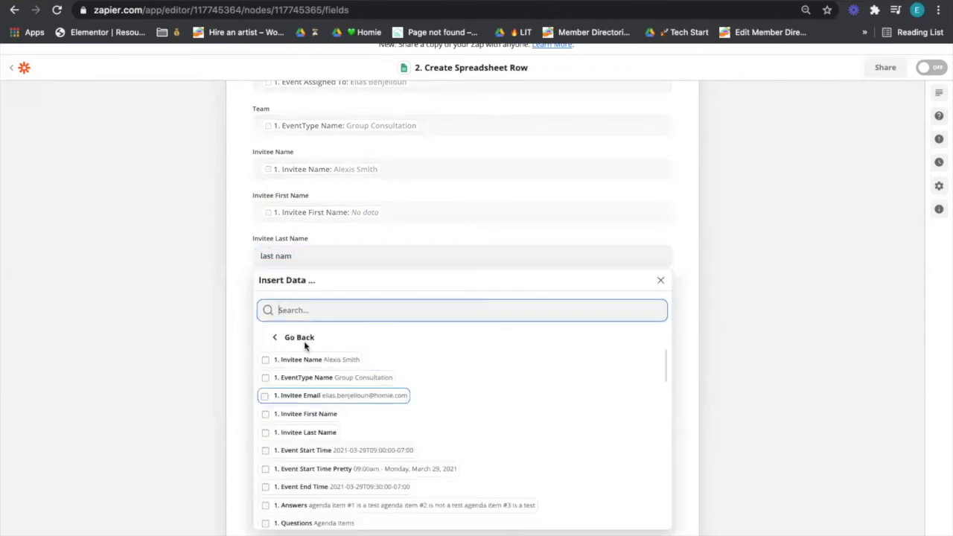
pyautogui.click(321, 433)
pyautogui.click(245, 339)
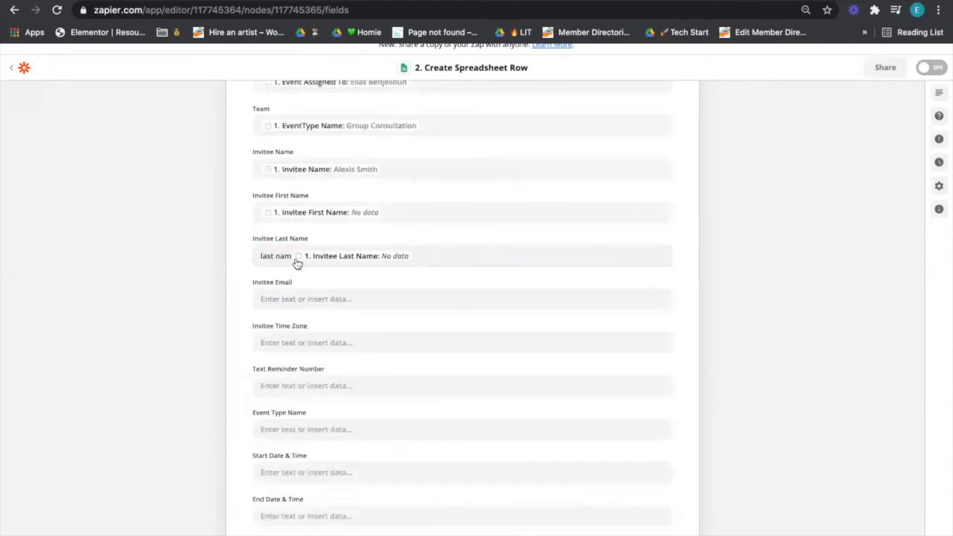
pyautogui.click(289, 257)
pyautogui.moveTo(293, 256); pyautogui.dragTo(253, 256)
pyautogui.press('BackSpace')
pyautogui.scroll(-2, 350, 266)
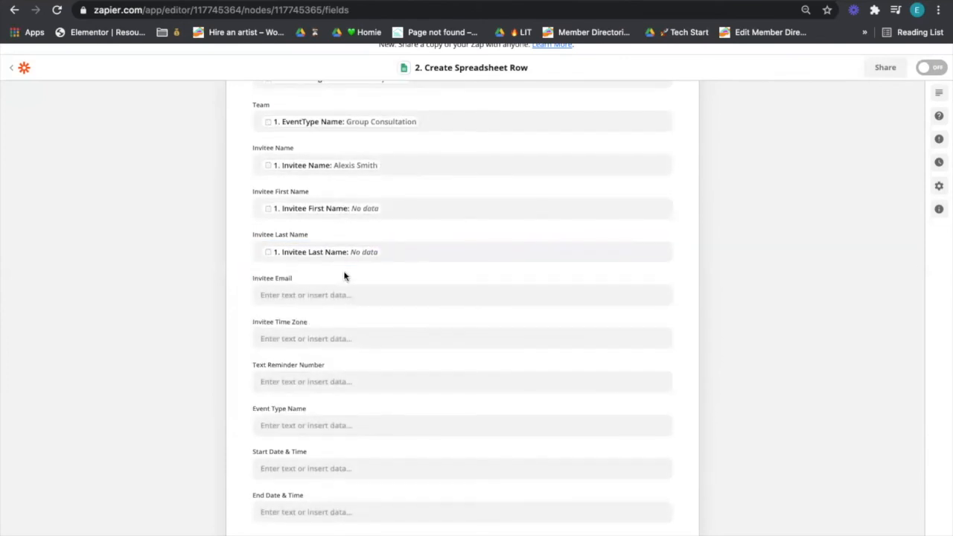
# Step: Map the Invitee Email column to Calendly's Invitee Email value
pyautogui.click(346, 251)
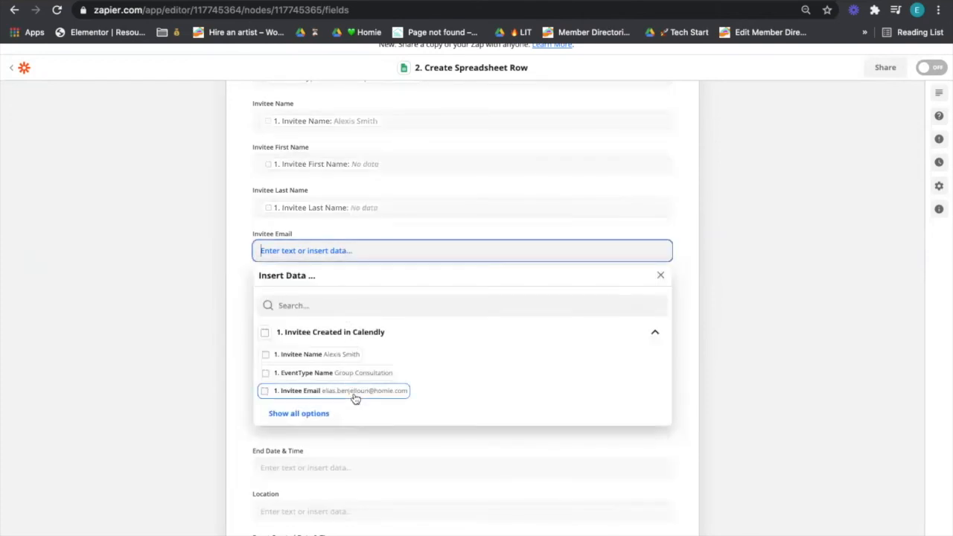
pyautogui.click(355, 396)
pyautogui.click(229, 308)
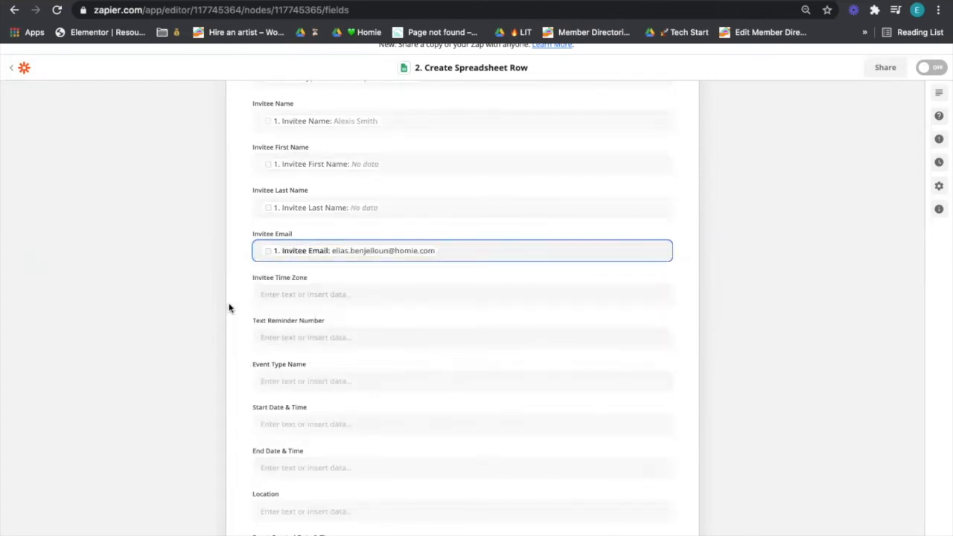
pyautogui.scroll(-1, 240, 301)
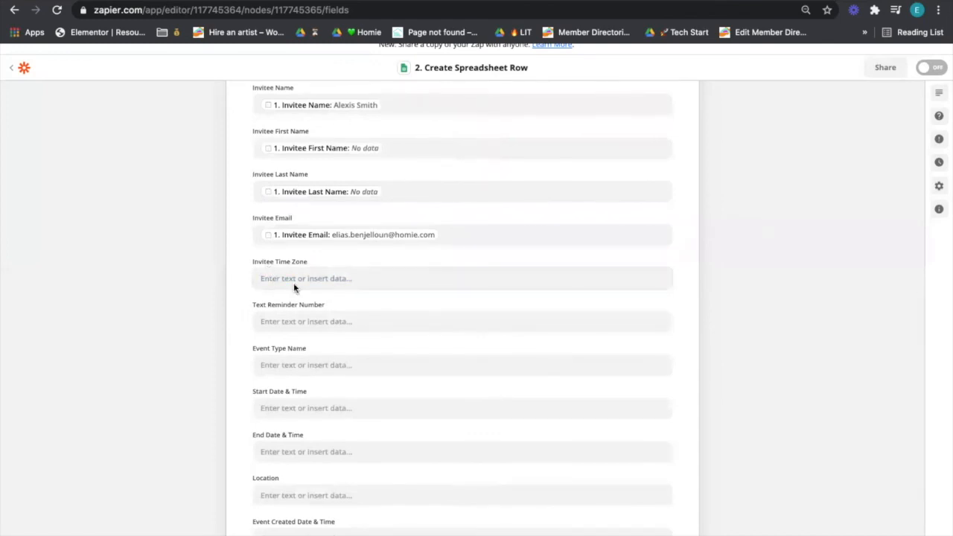
pyautogui.scroll(-2, 290, 284)
pyautogui.scroll(-2, 294, 288)
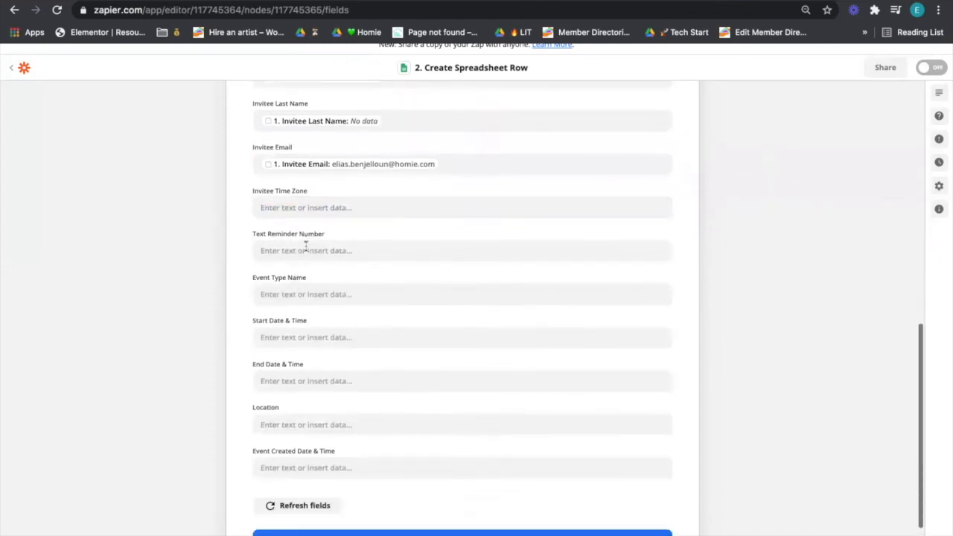
pyautogui.scroll(3, 308, 247)
pyautogui.scroll(-4, 308, 246)
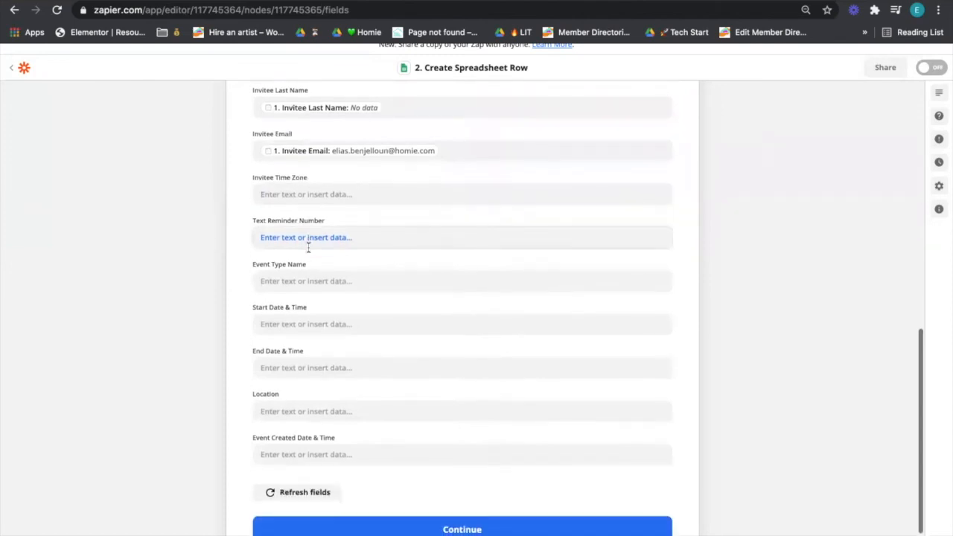
# Step: Fill Text Reminder Number with Calendly's Invitee Text Reminder Number, found by searching 'tex'
pyautogui.click(304, 231)
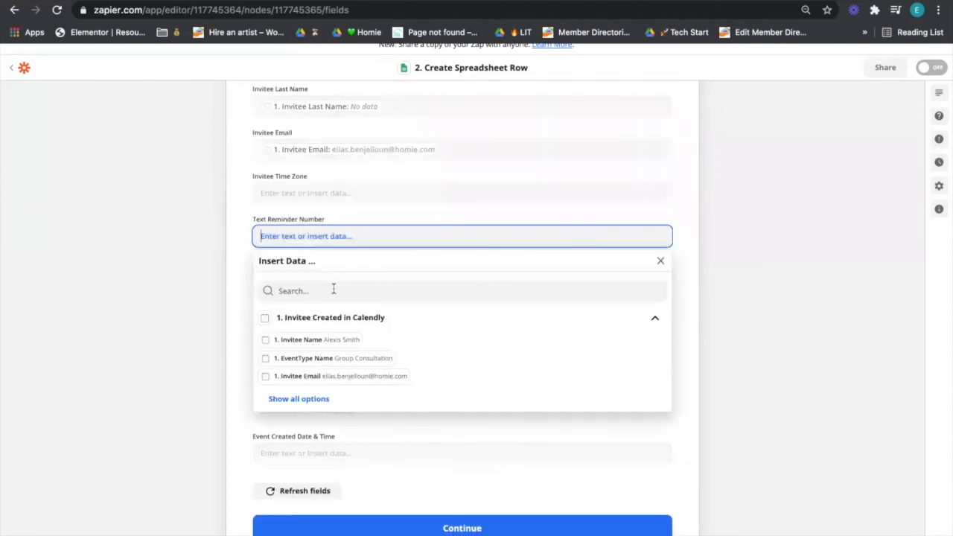
pyautogui.click(302, 398)
pyautogui.scroll(-4, 325, 380)
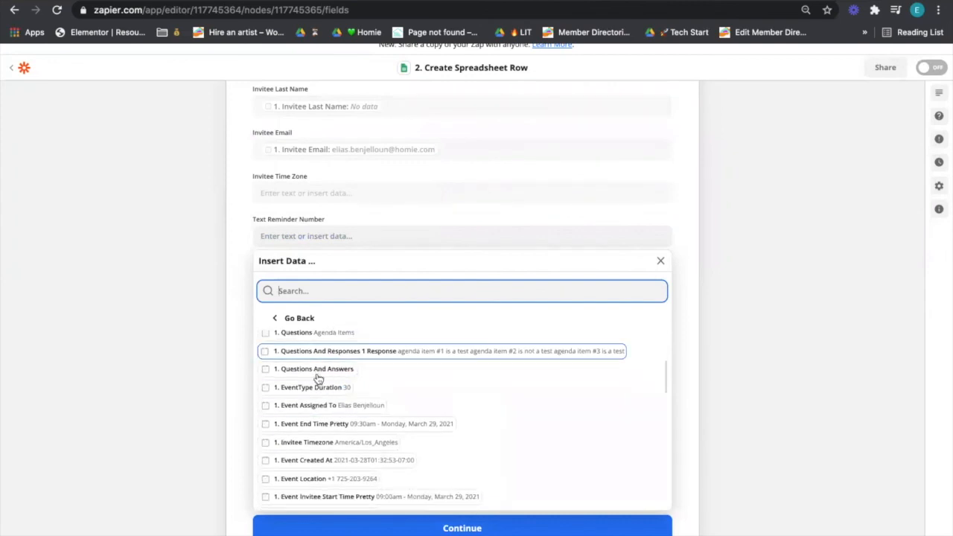
pyautogui.scroll(-2, 316, 402)
pyautogui.scroll(-3, 319, 405)
pyautogui.scroll(3, 320, 409)
pyautogui.scroll(5, 319, 408)
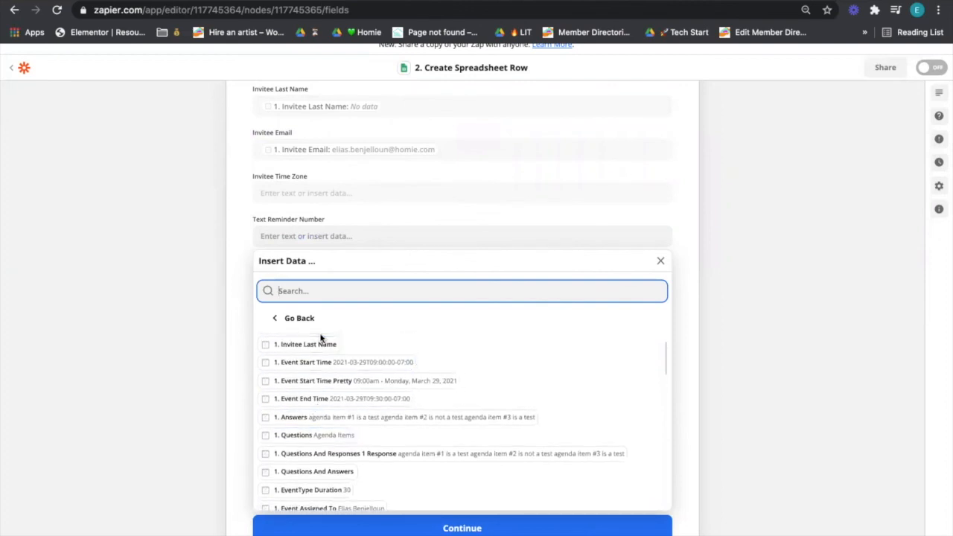
pyautogui.write('phon')
pyautogui.hotkey('ctrl', 'a')
pyautogui.write('tex')
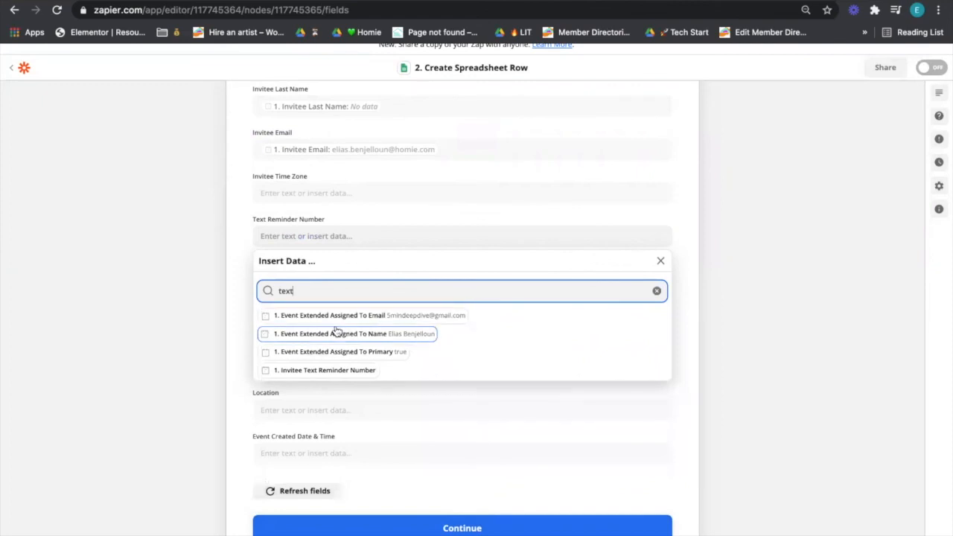
pyautogui.click(314, 374)
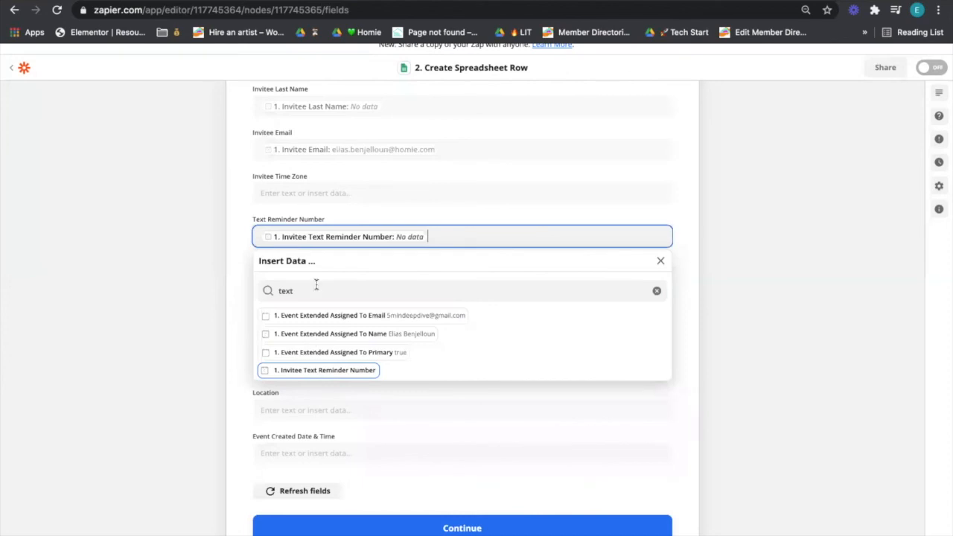
pyautogui.click(354, 244)
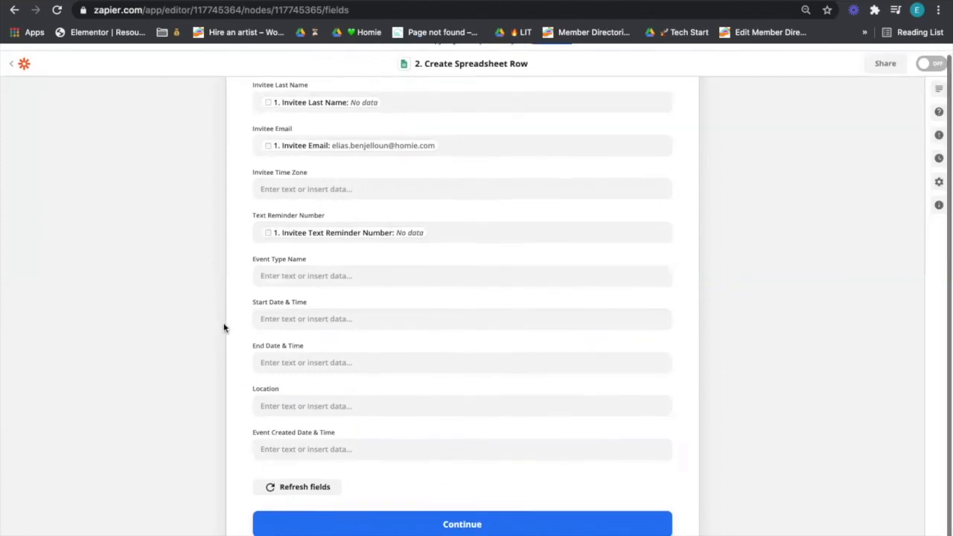
# Step: Map Start Date & Time to Calendly's Event Start Time Pretty, then move to the row test
pyautogui.click(558, 528)
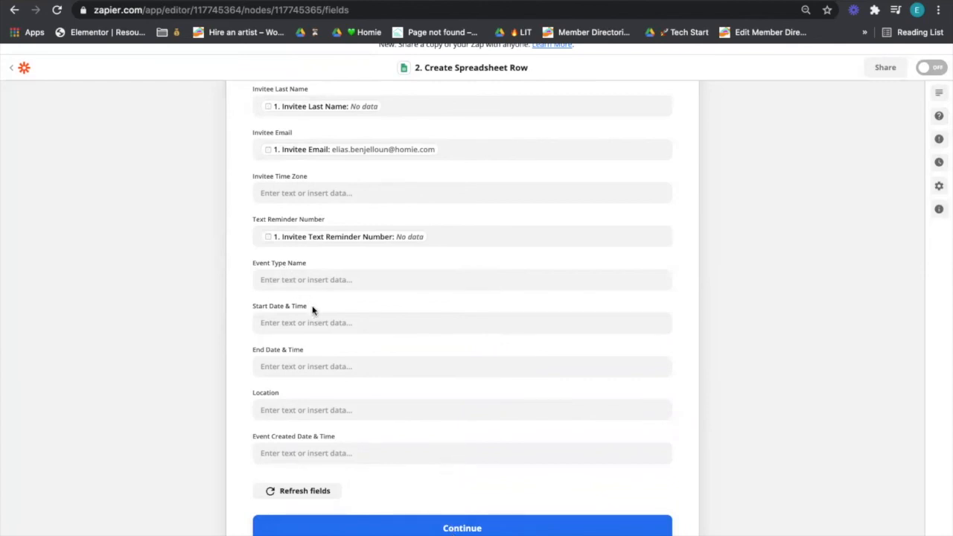
pyautogui.click(311, 282)
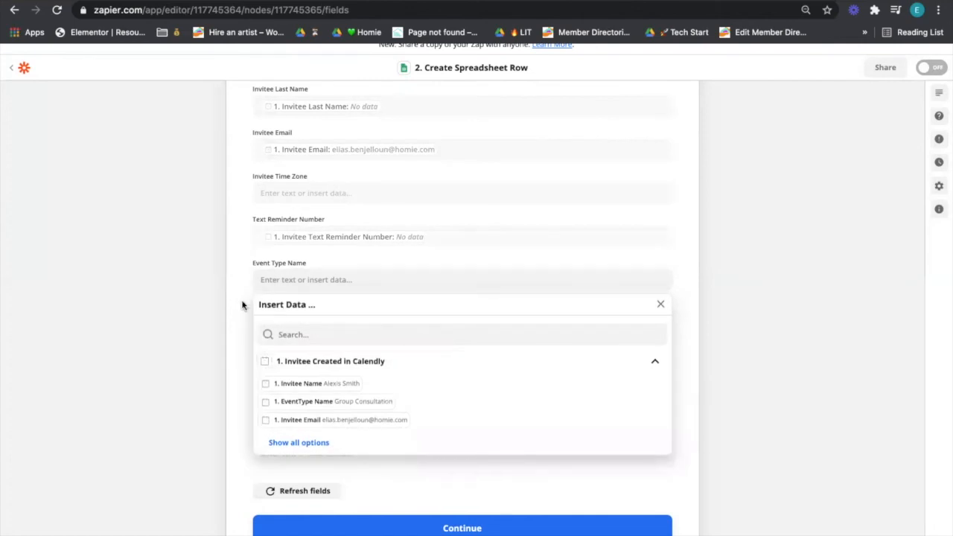
pyautogui.click(246, 297)
pyautogui.click(302, 323)
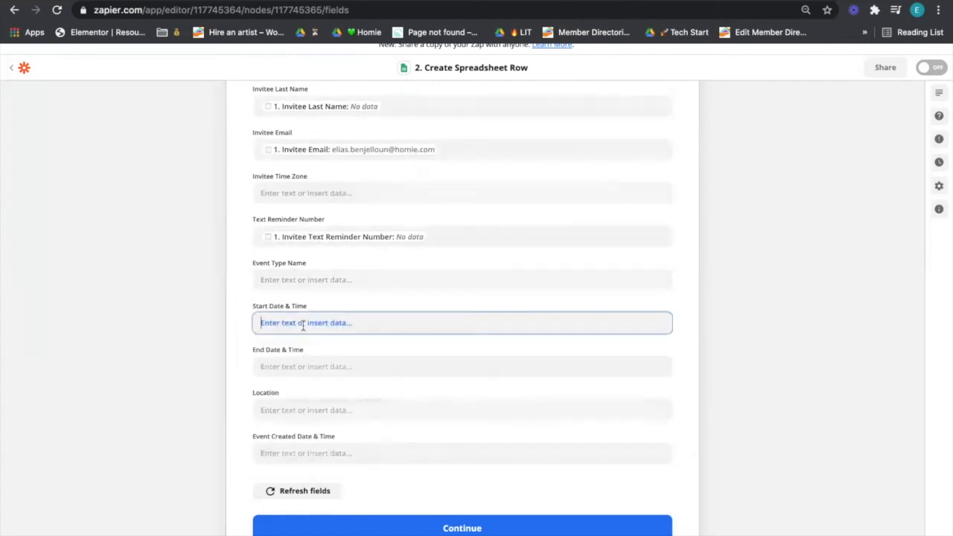
pyautogui.scroll(-1, 312, 460)
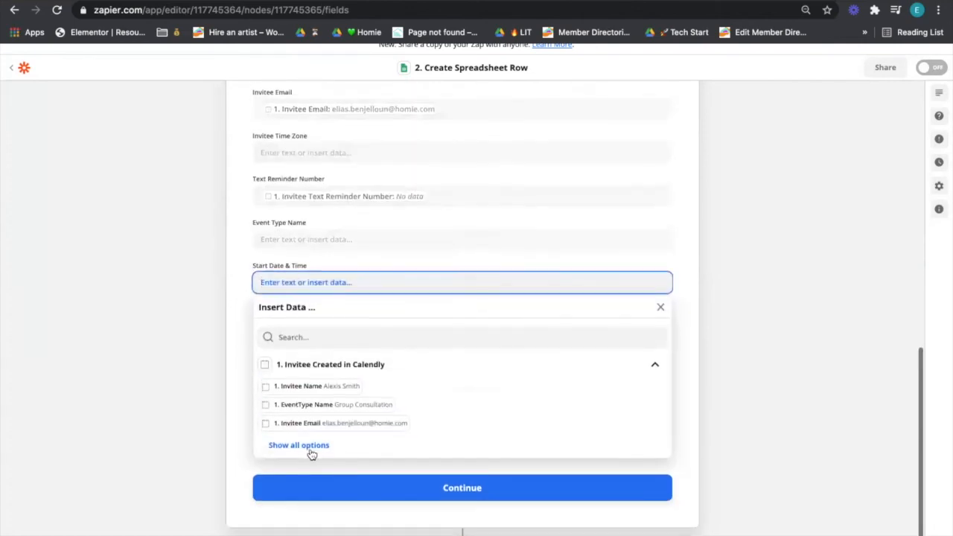
pyautogui.click(306, 448)
pyautogui.scroll(-4, 315, 446)
pyautogui.scroll(1, 315, 430)
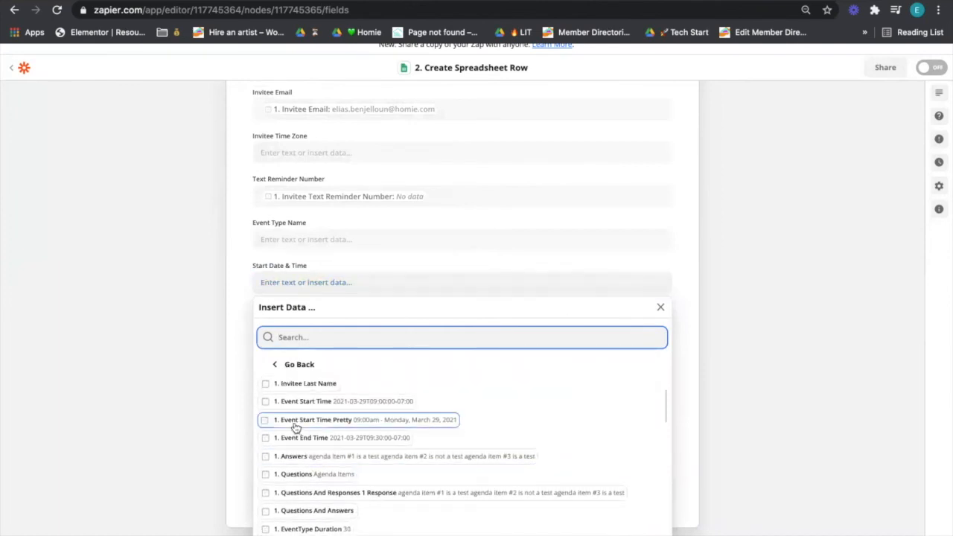
pyautogui.click(314, 422)
pyautogui.click(289, 325)
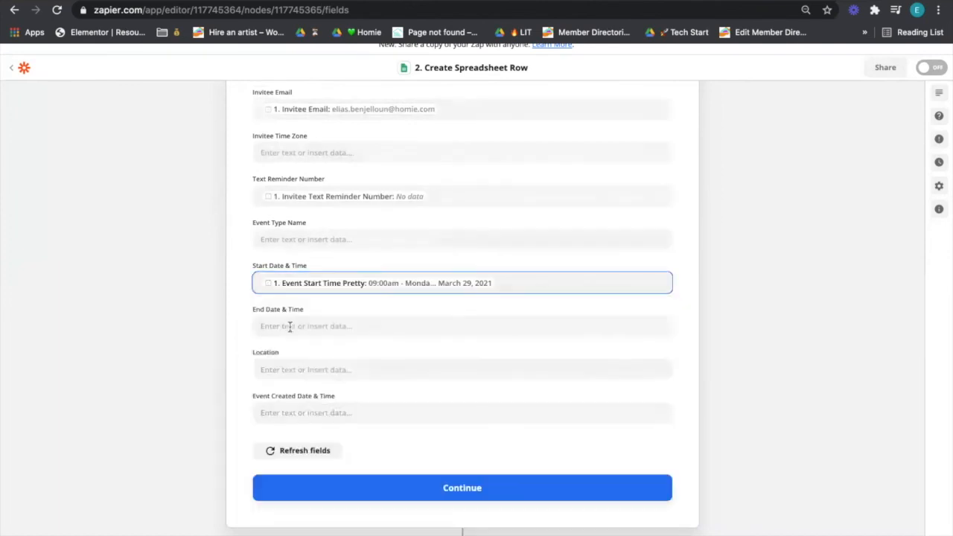
pyautogui.click(313, 488)
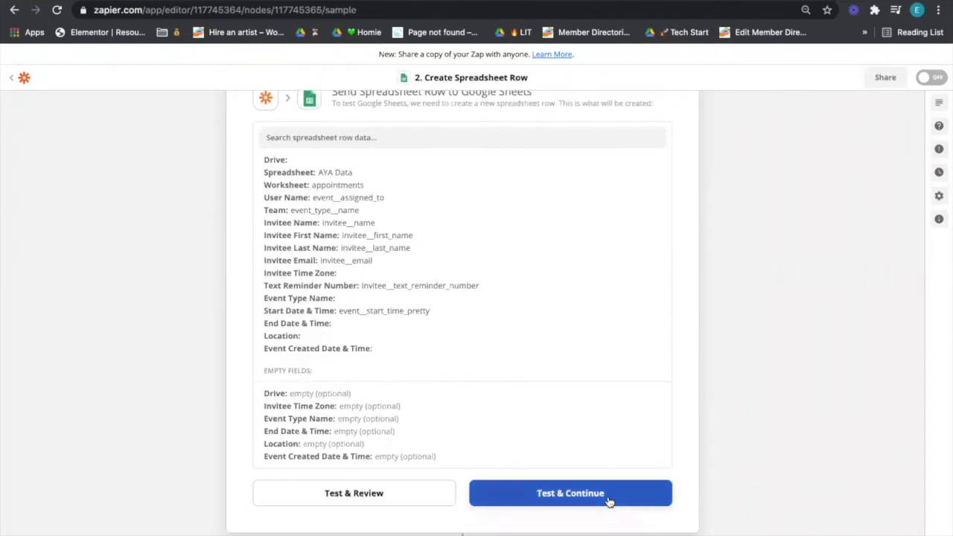
# Step: Send a test row to Google Sheets, turn the zap on, and view the AYA Data spreadsheet
pyautogui.click(399, 499)
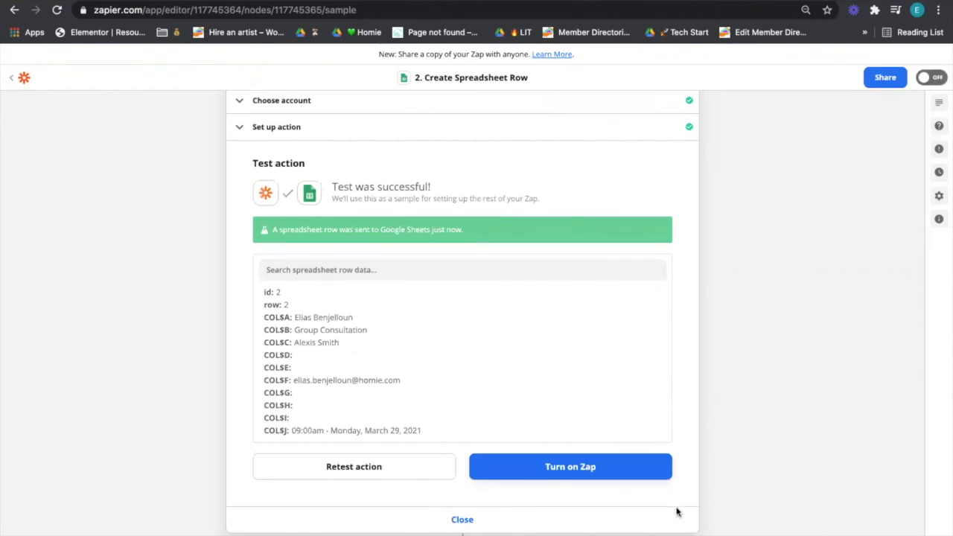
pyautogui.scroll(1, 672, 506)
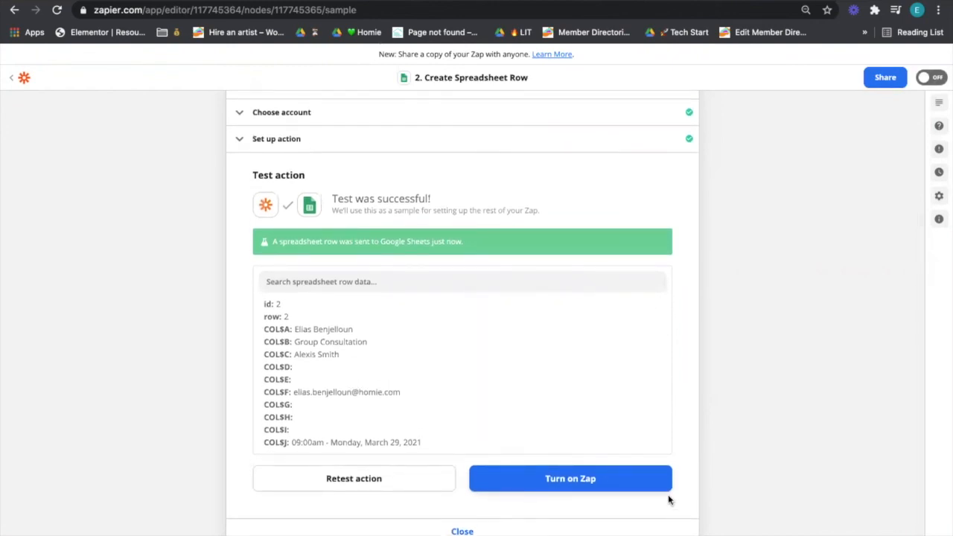
pyautogui.click(650, 484)
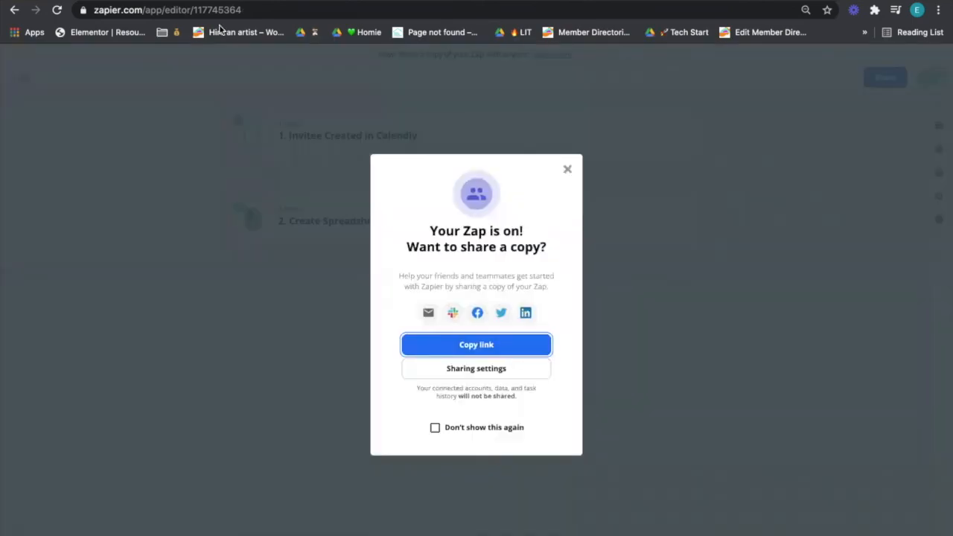
pyautogui.click(119, 1)
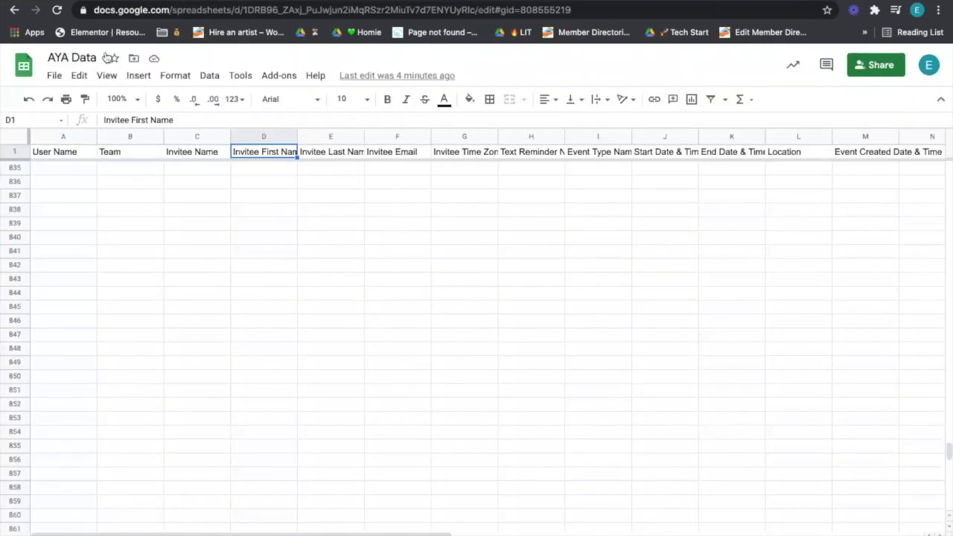
pyautogui.click(124, 186)
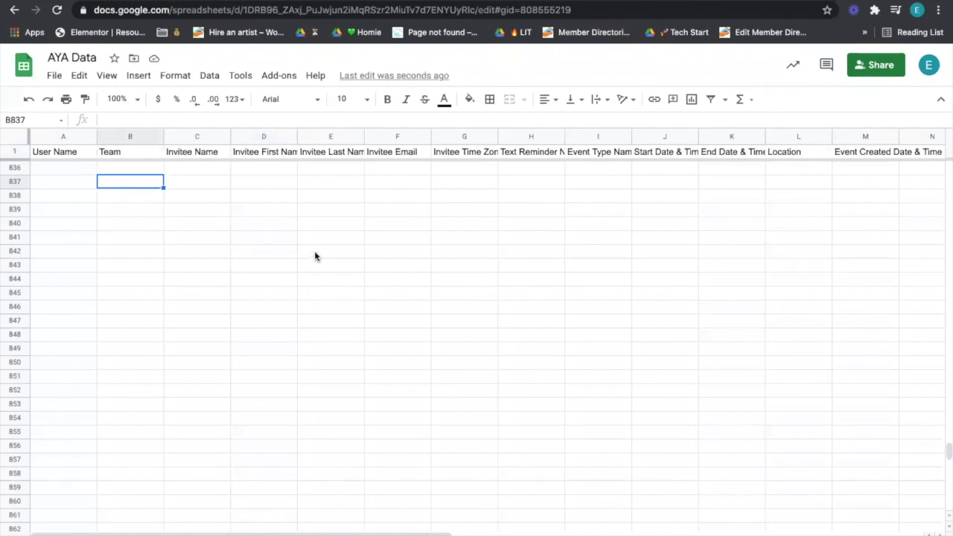